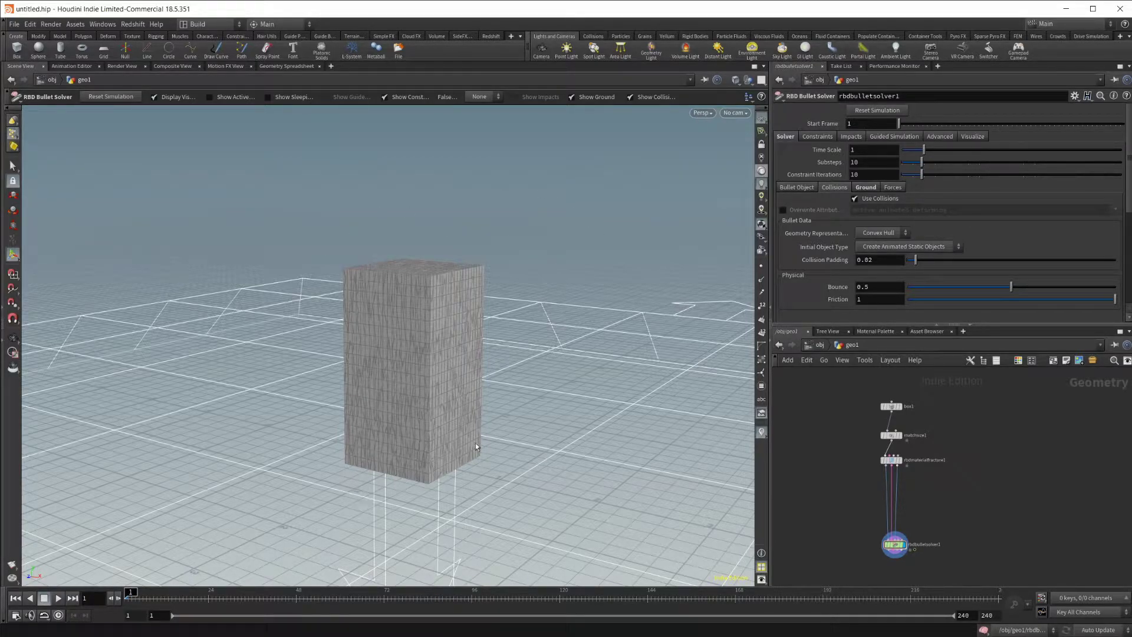
alt+drag(455, 410, 448, 445)
alt+right_drag(448, 445, 497, 401)
drag(497, 400, 485, 349)
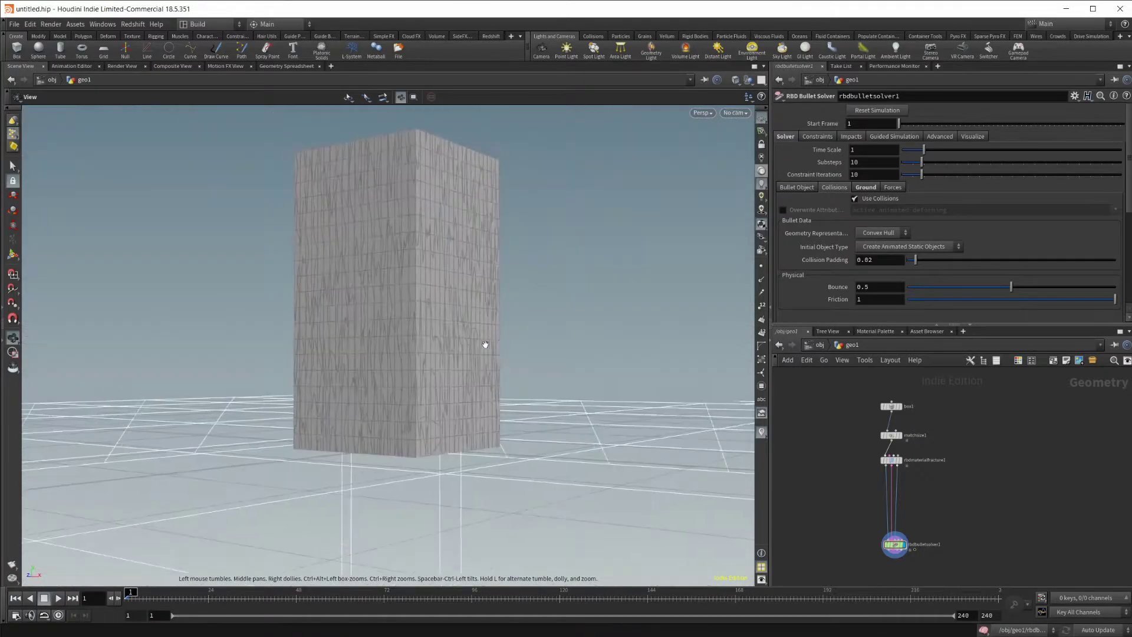
key(Return)
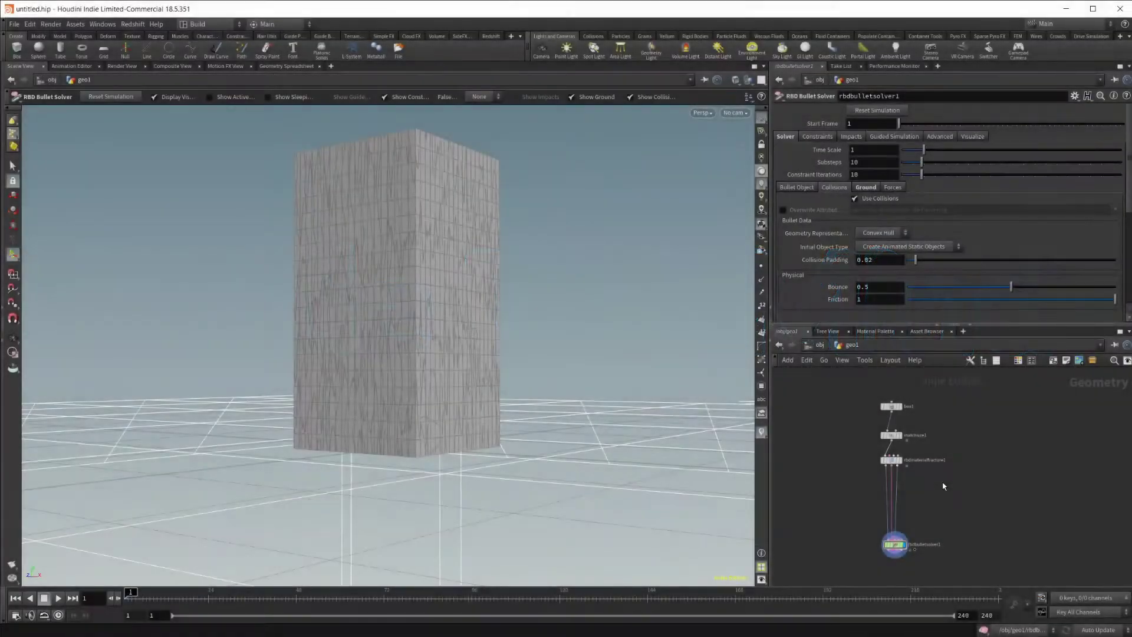
alt+drag(470, 356, 493, 389)
alt+middle_drag(494, 338, 452, 397)
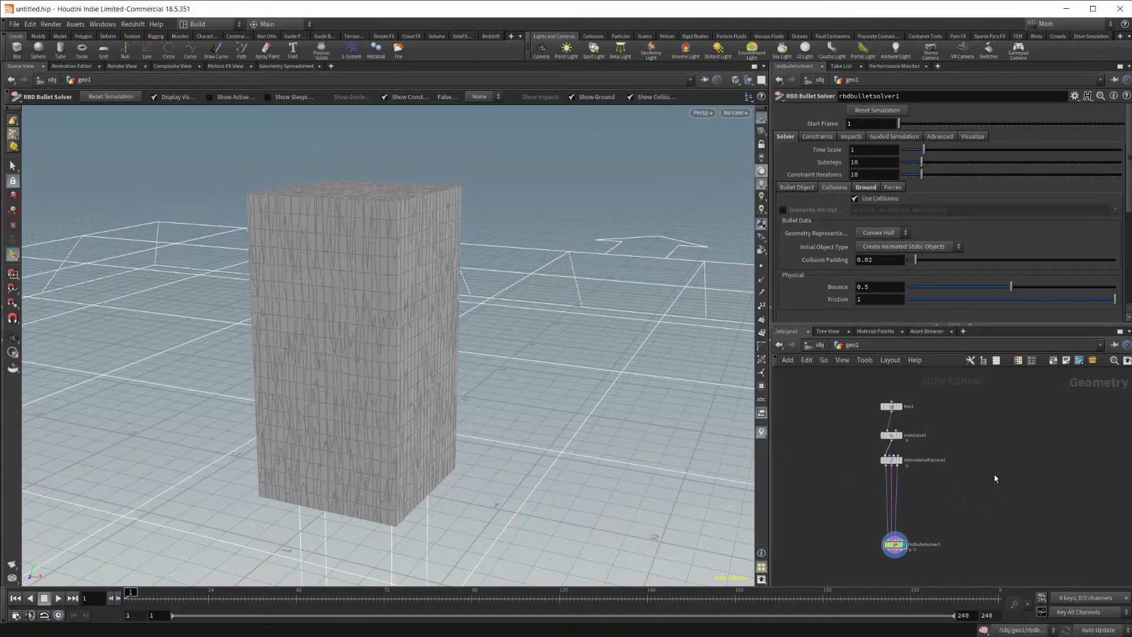
Add a Sphere node beside the RBD Material Fracture node in the geometry network.
key(Tab)
text(sphe)
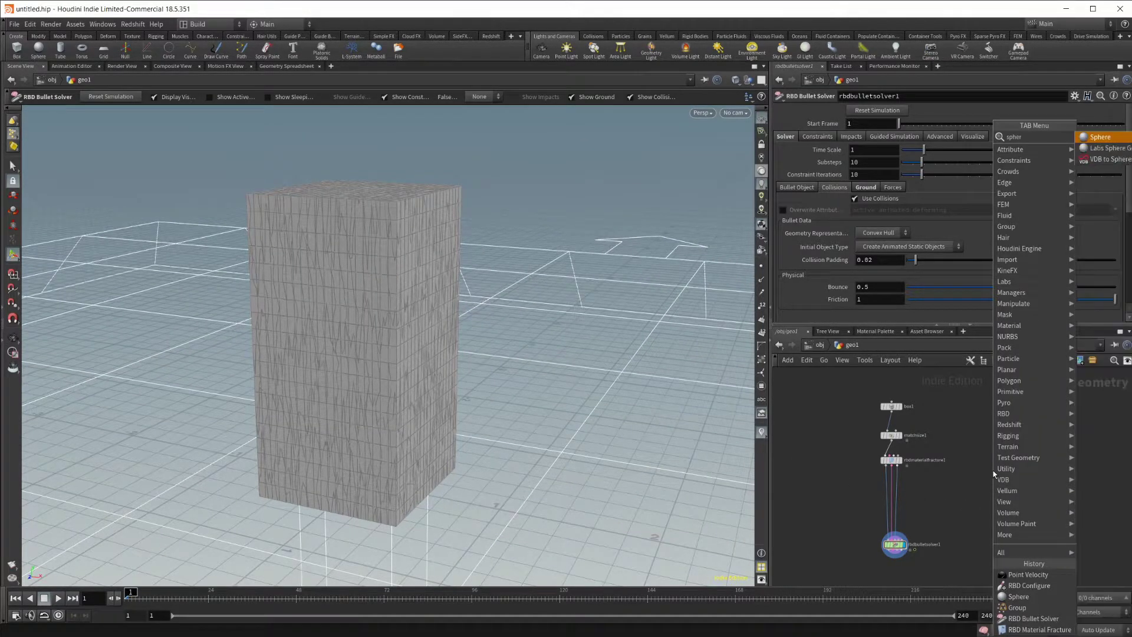
key(Return)
click(977, 473)
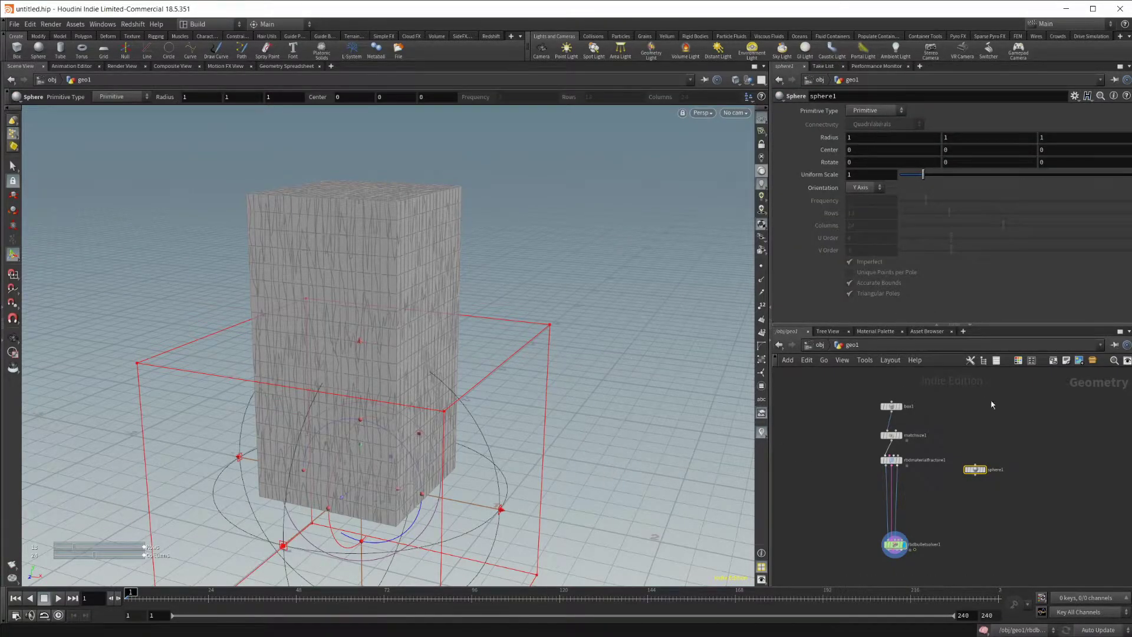
Move the sphere beside the box to about X 1.59, Y 1.45, and display it with the fractured box as a template.
mouse_move(362, 444)
mouse_down()
mouse_move(354, 257)
mouse_move(358, 277)
mouse_move(652, 319)
mouse_up()
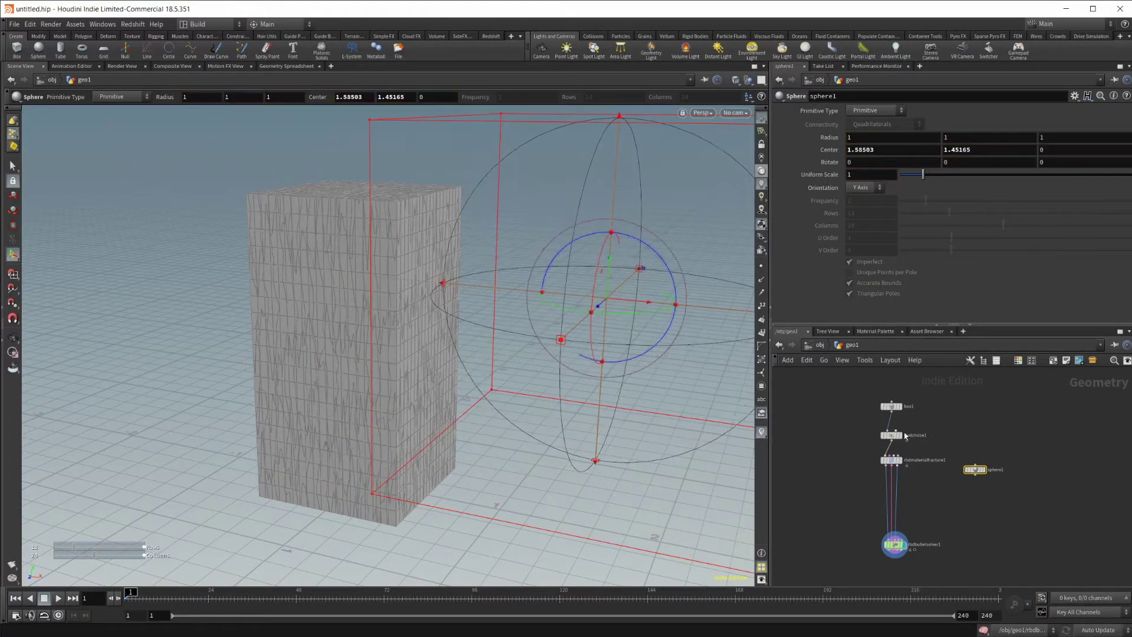
click(982, 470)
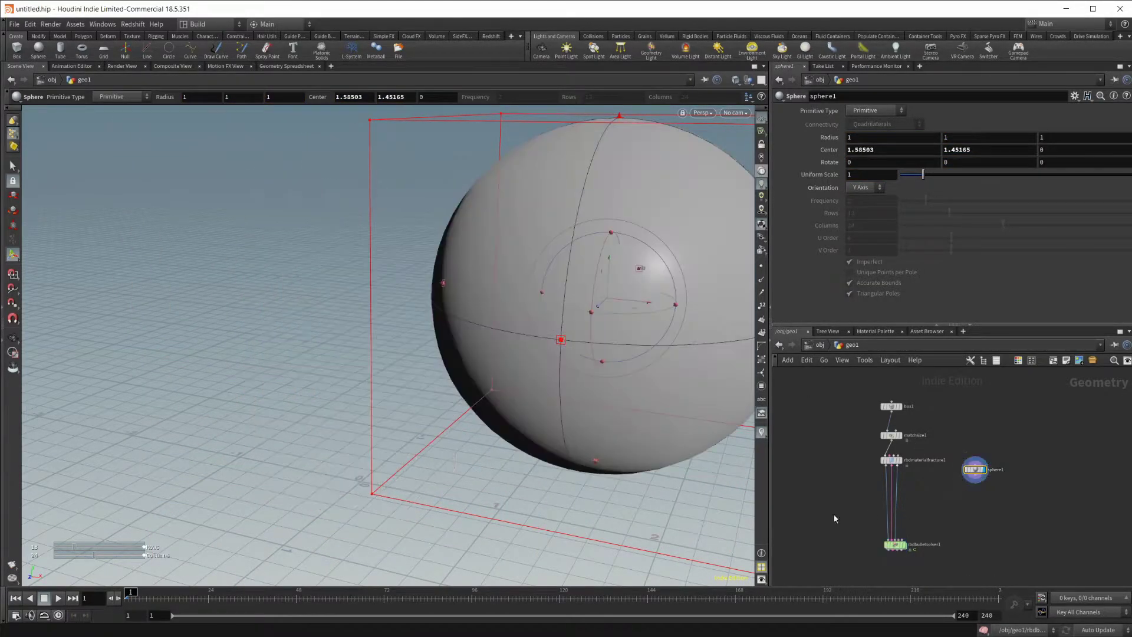
click(899, 460)
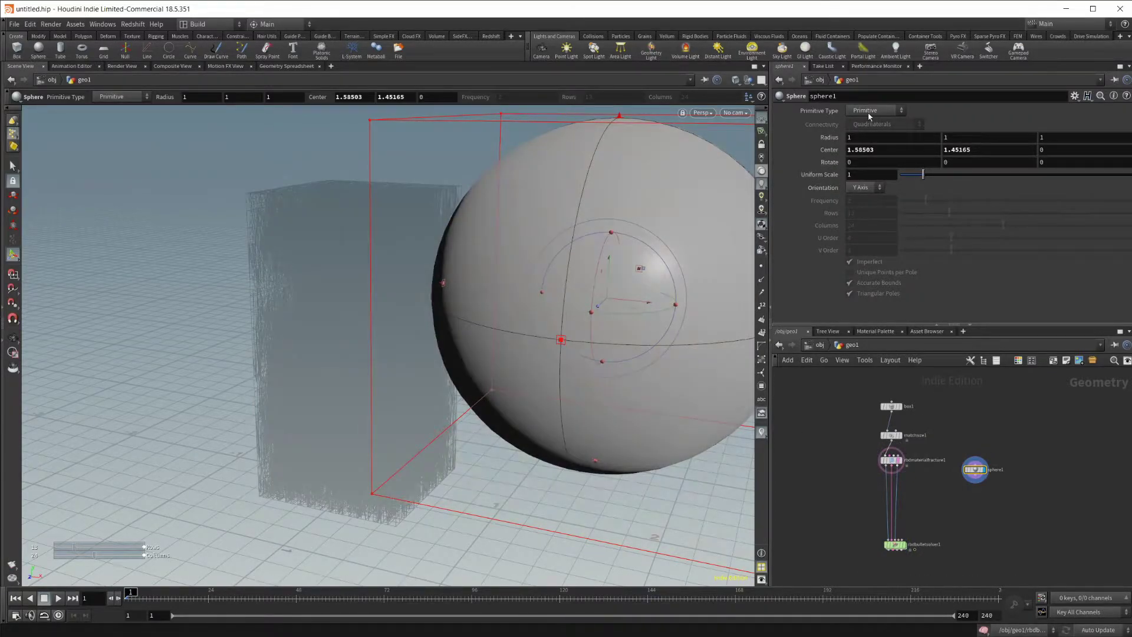
Change the sphere's primitive type to Polygon and set its frequency to 5.
click(868, 111)
click(864, 132)
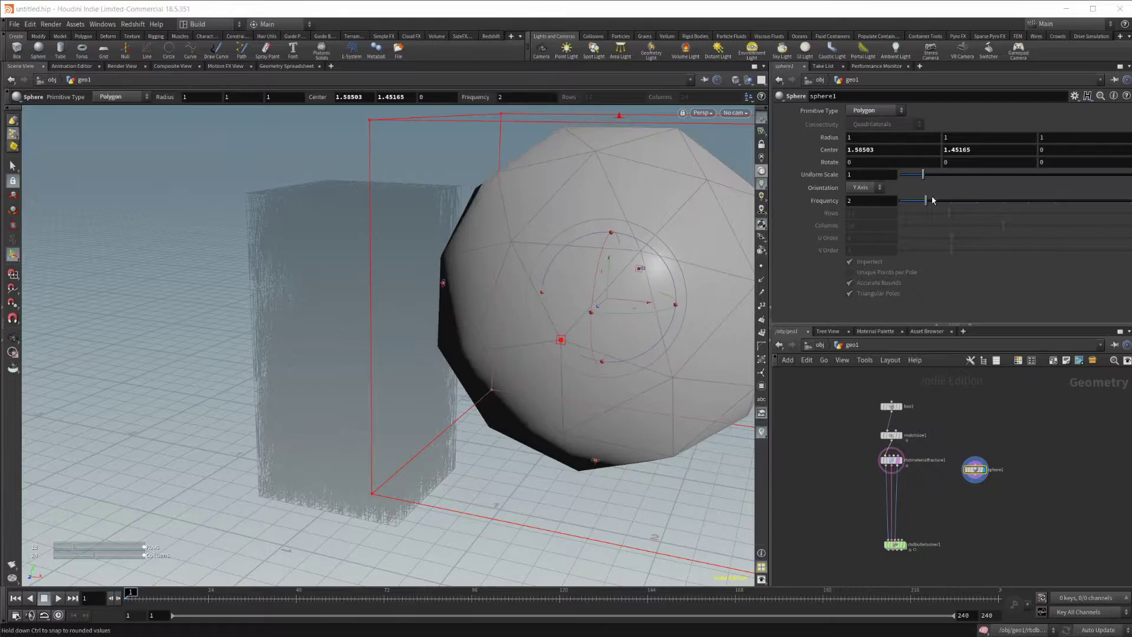
drag(945, 205, 1003, 201)
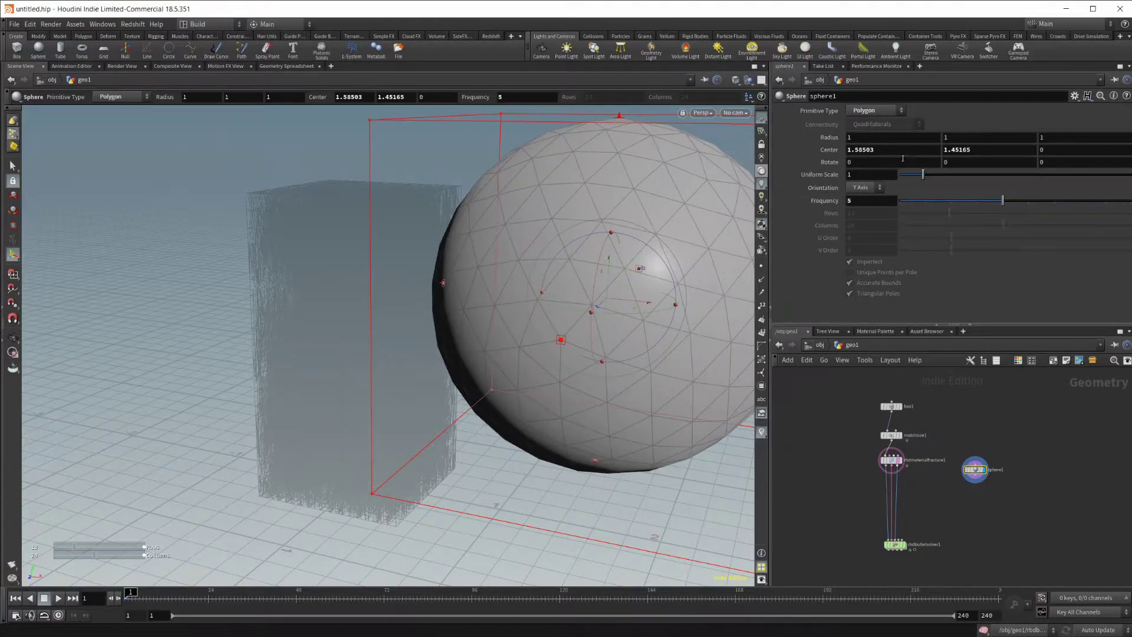
Set the sphere's uniform scale to 0.3 and move it farther from the box, to about X 2.06.
double_click(867, 176)
text(.3)
key(Return)
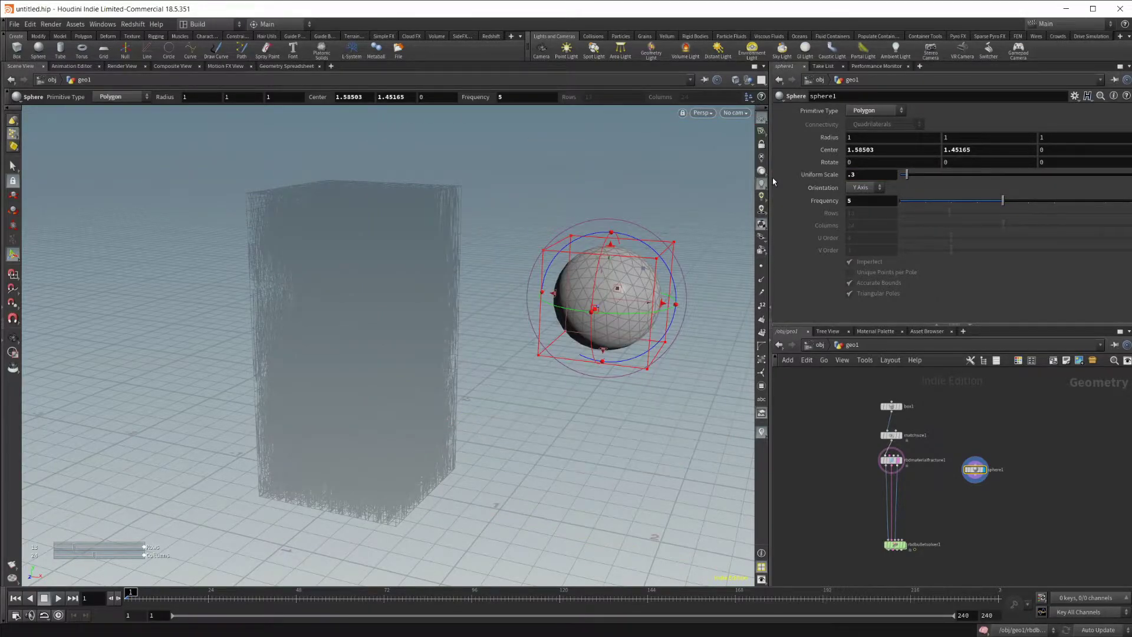
drag(649, 303, 731, 308)
alt+drag(613, 384, 485, 366)
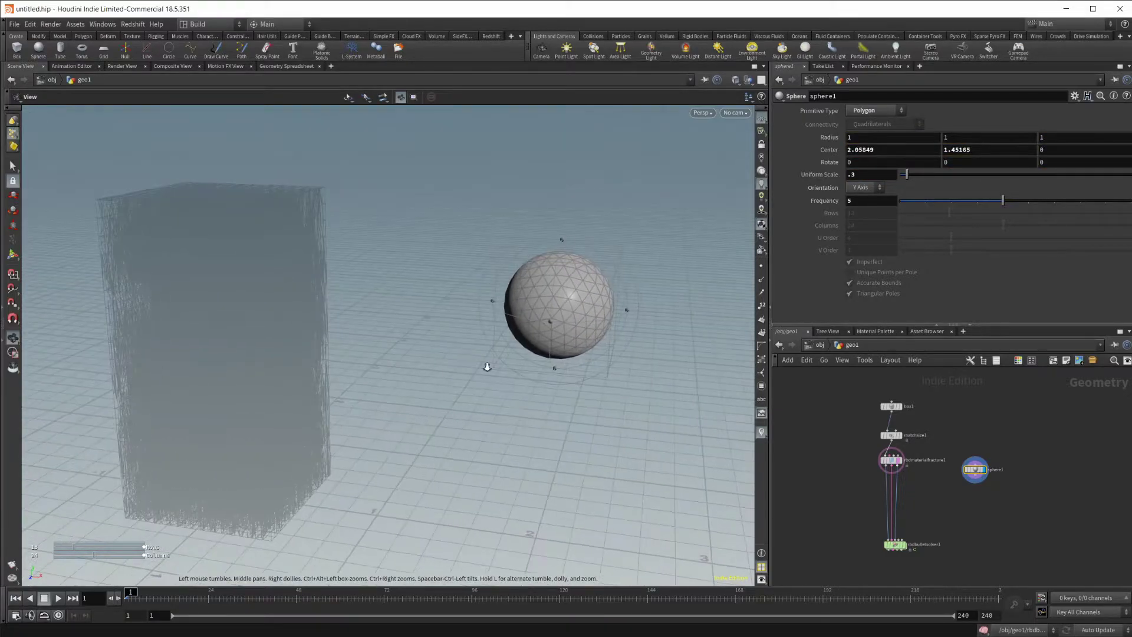
alt+right_drag(486, 366, 357, 479)
Set the RBD Material Fracture node's material type to Concrete and display its fractured result.
click(886, 461)
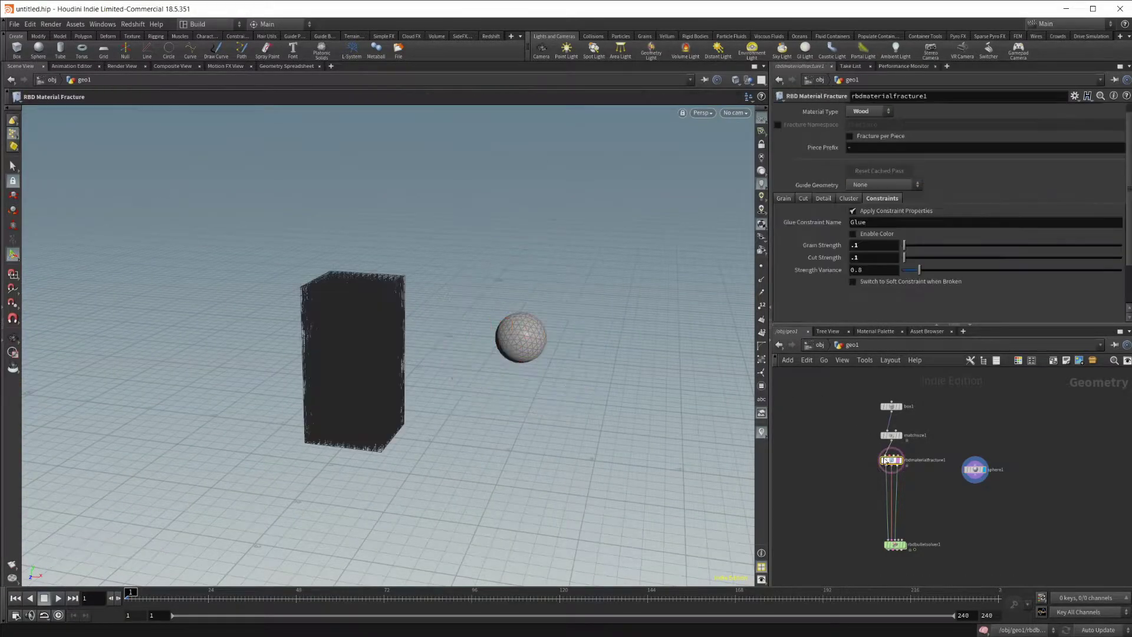
click(853, 112)
click(864, 134)
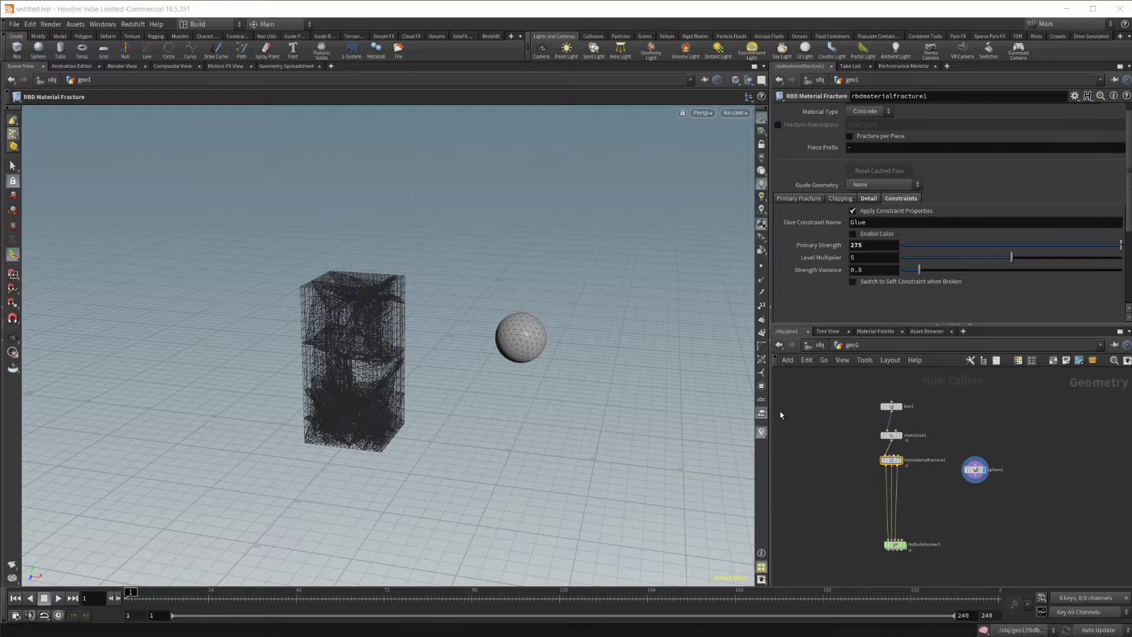
click(900, 461)
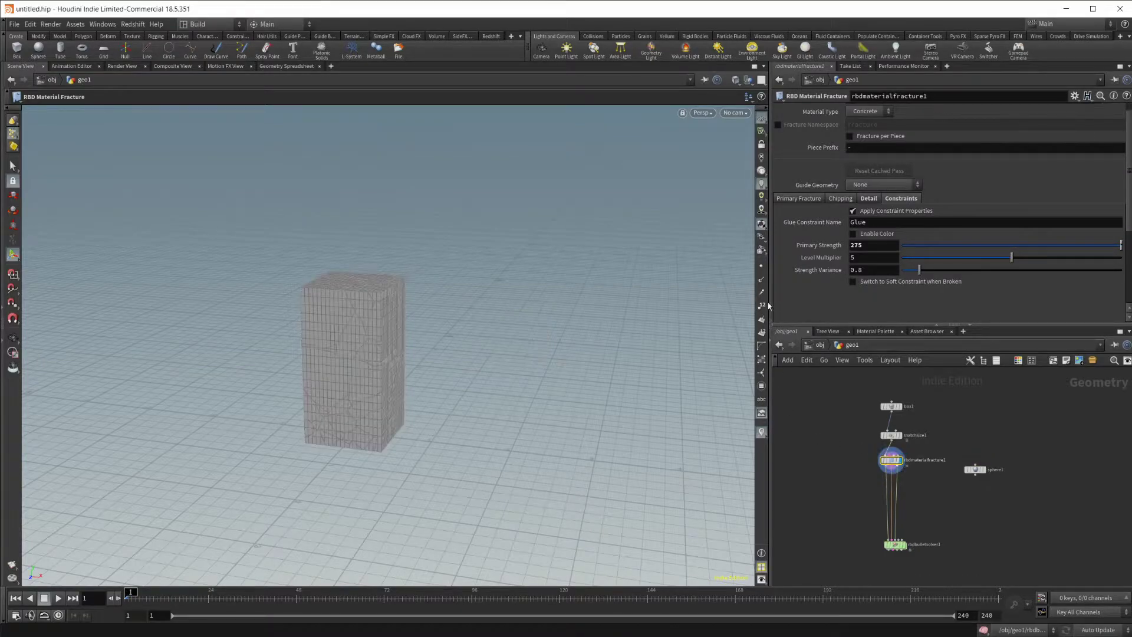
Display the RBD Bullet Solver result and play the simulation from frame 1, examining whether the concrete box breaks apart.
click(58, 599)
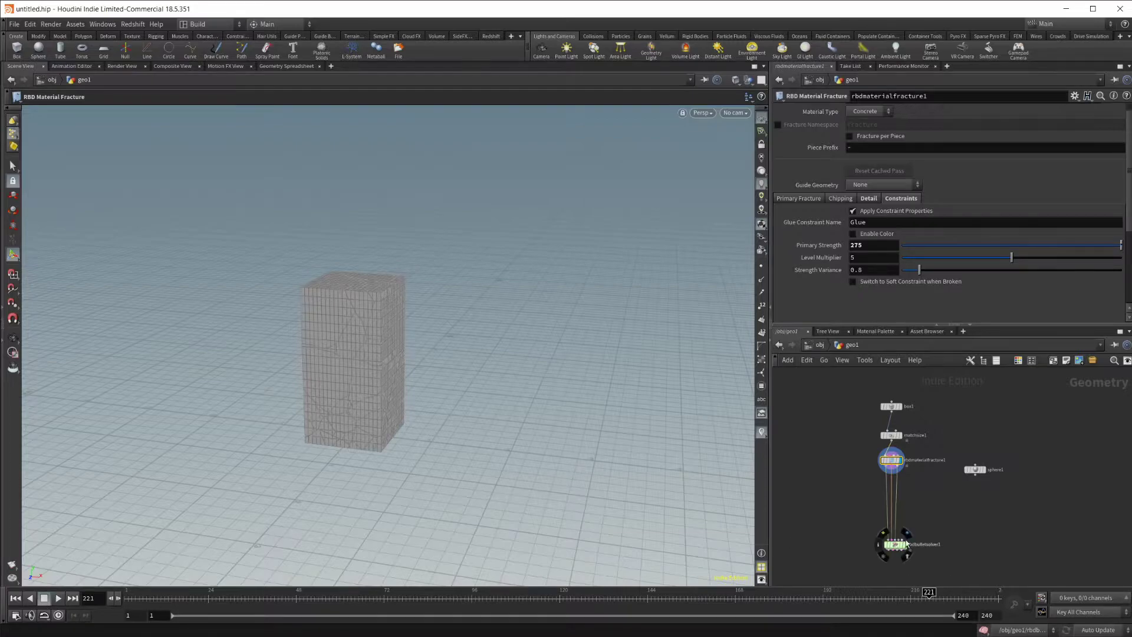
key(Escape)
click(15, 598)
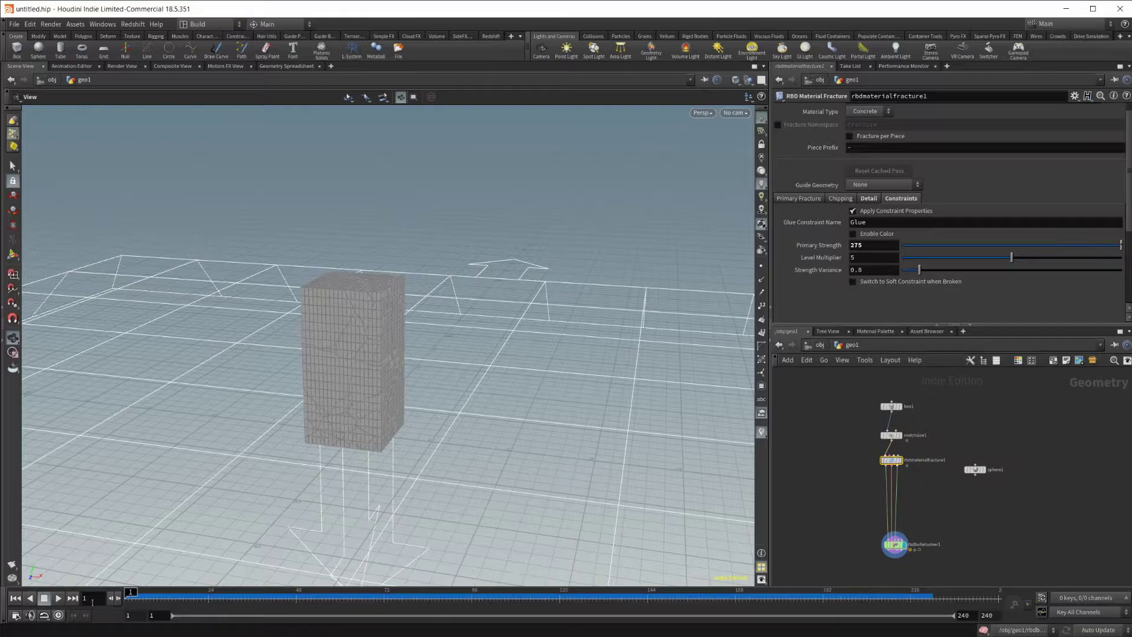
click(59, 600)
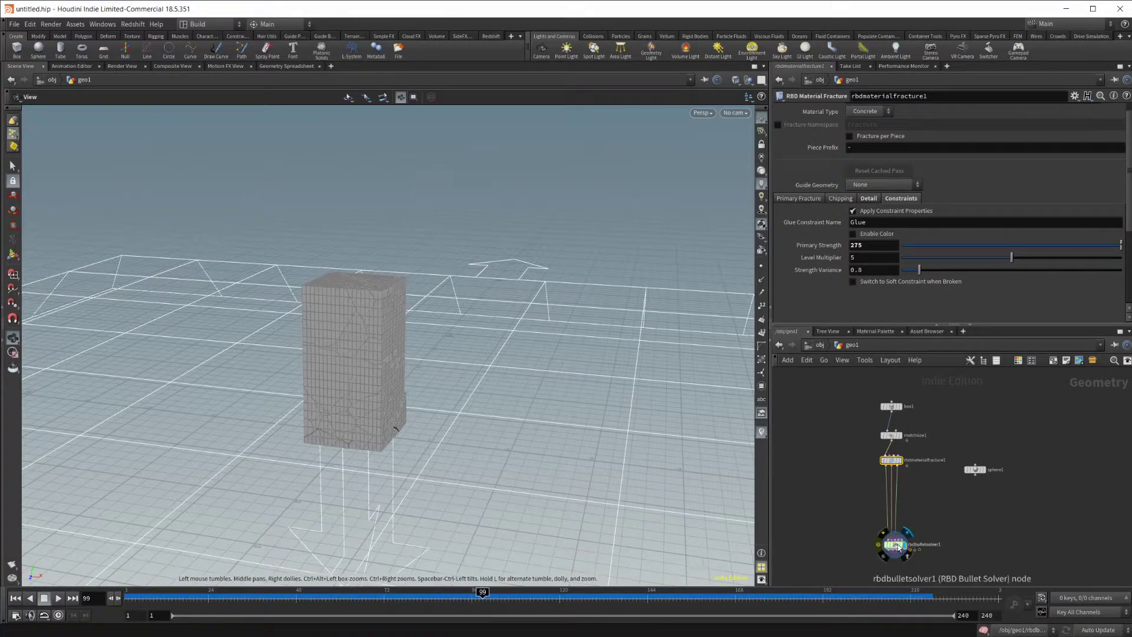
drag(348, 465, 432, 399)
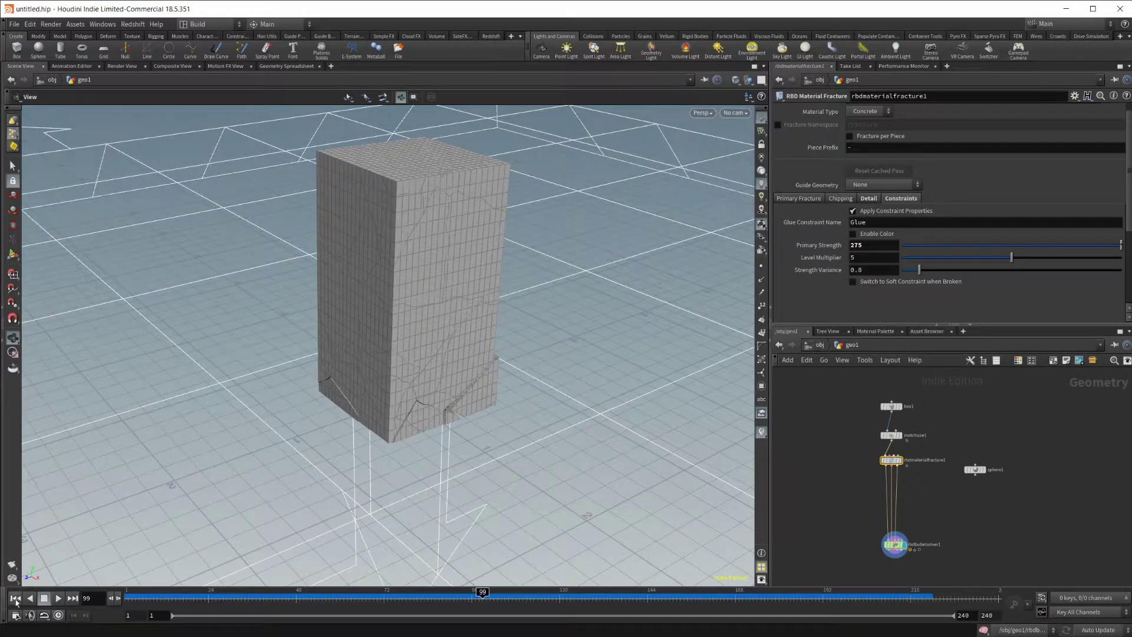
click(15, 598)
click(58, 599)
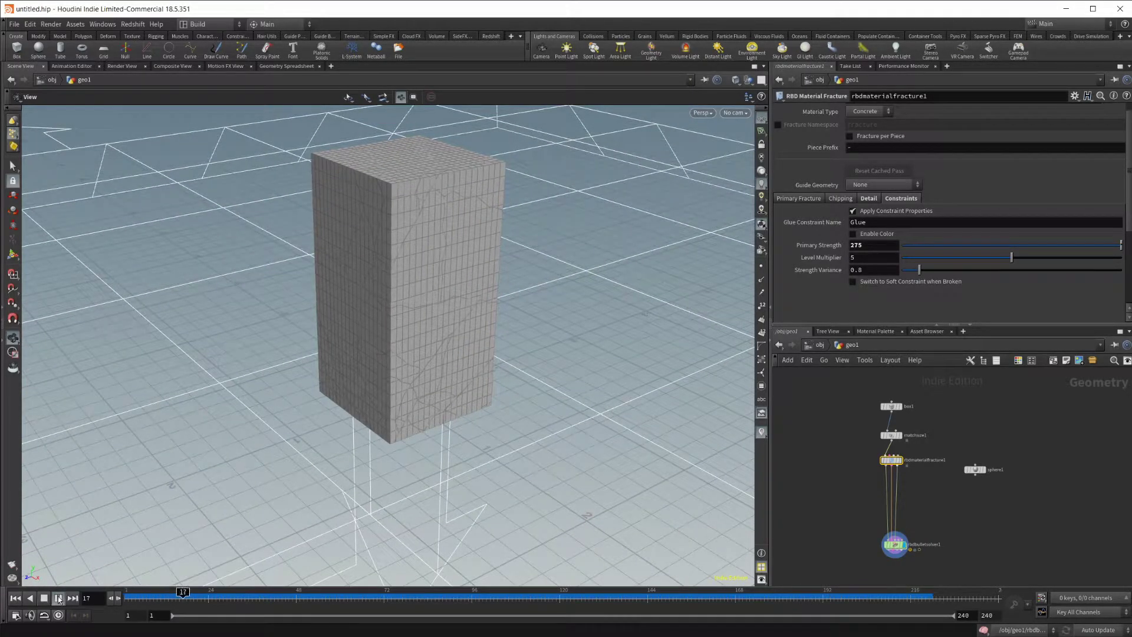
click(43, 599)
click(15, 599)
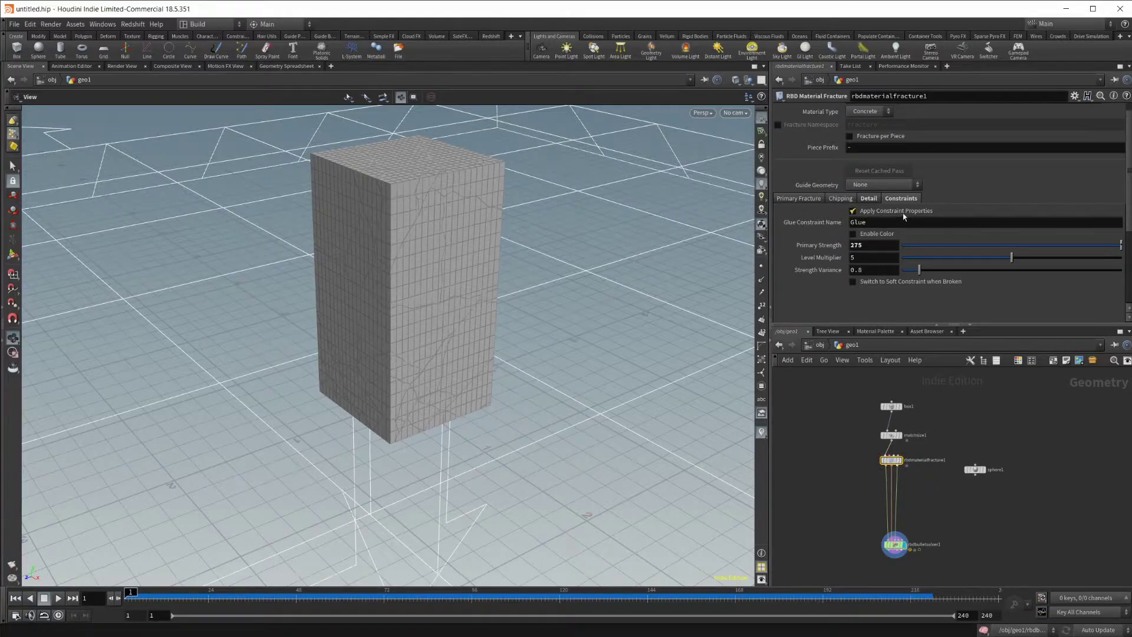
Set the concrete fracture's primary glue constraint strength to 400.
click(878, 247)
text(400)
key(Return)
Play the simulation with the stronger glue and inspect the concrete box from several sides for cracks.
drag(400, 398, 480, 349)
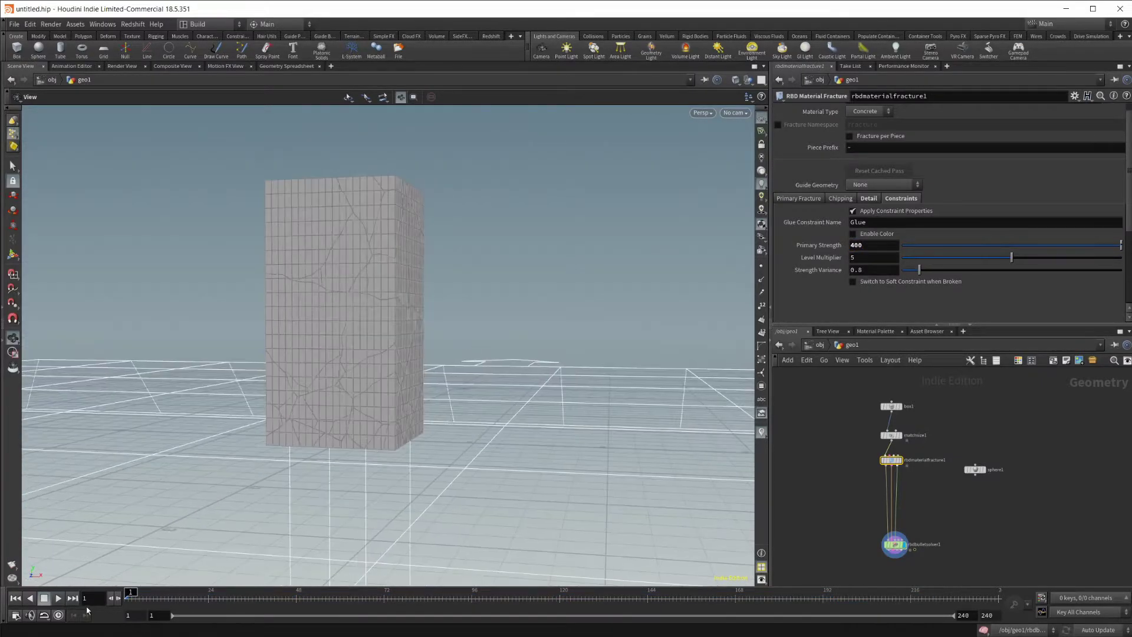
click(58, 598)
click(59, 599)
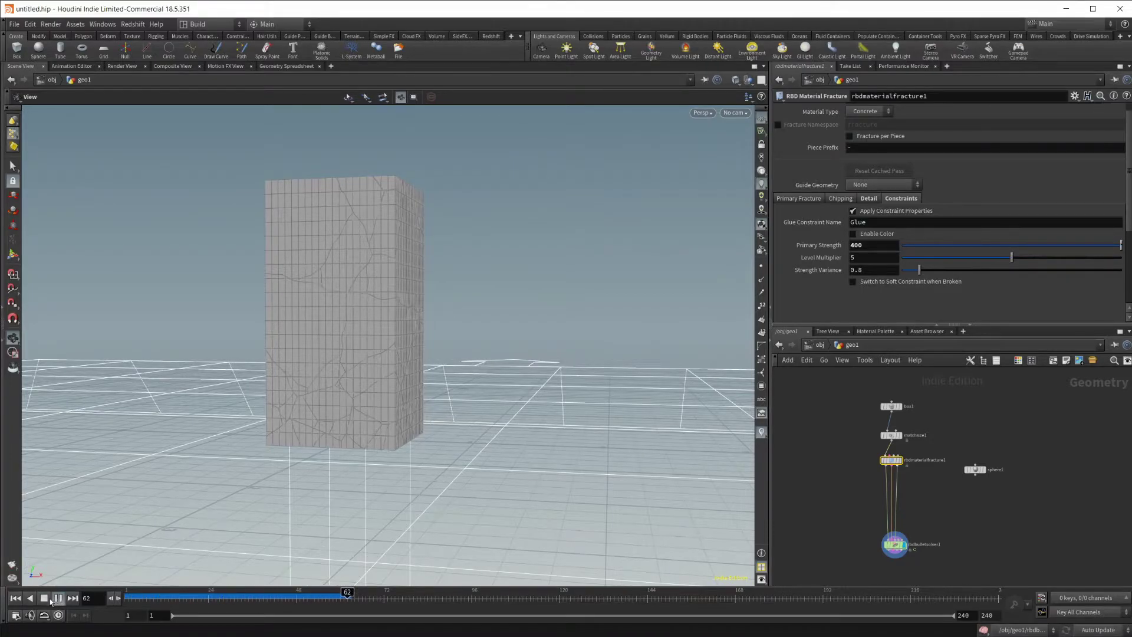
drag(444, 411, 525, 399)
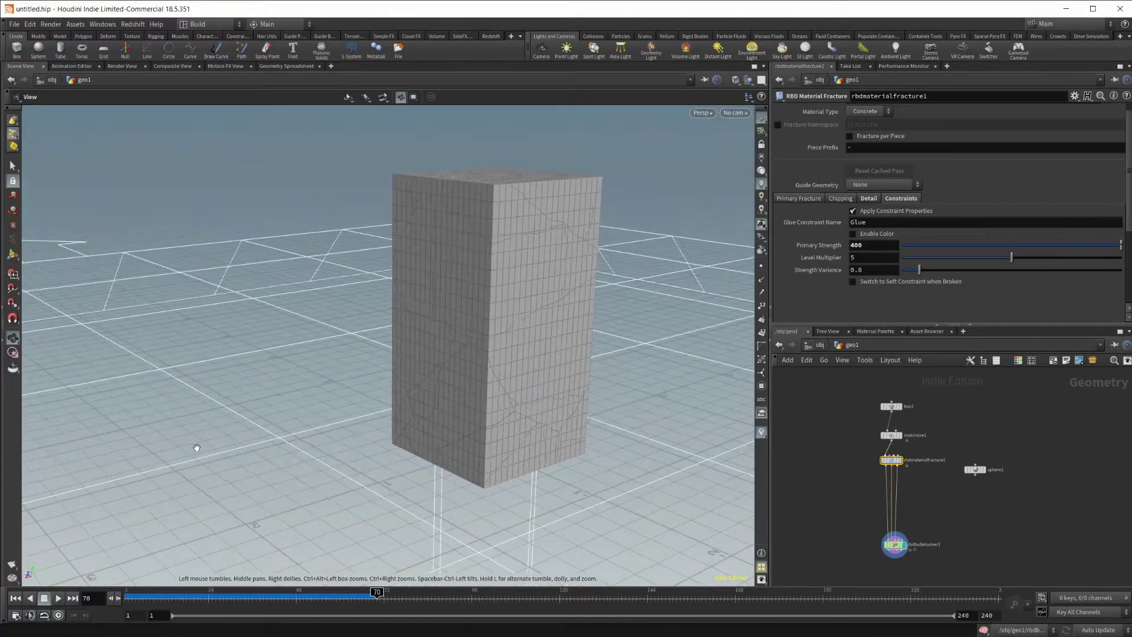
drag(197, 448, 526, 432)
drag(190, 506, 7, 514)
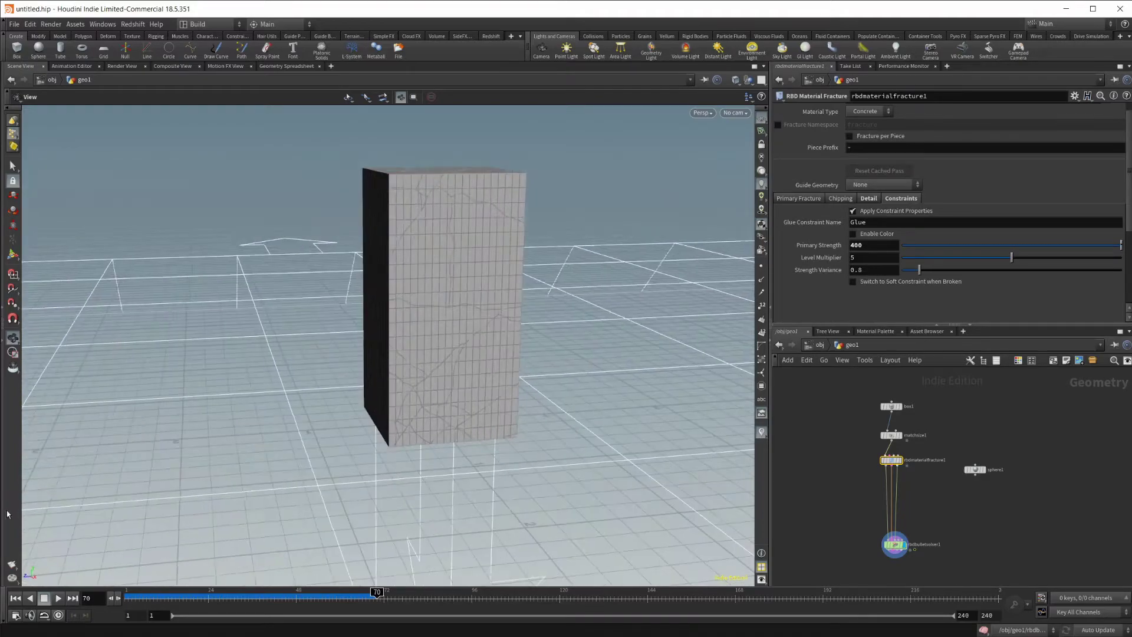
drag(407, 444, 365, 511)
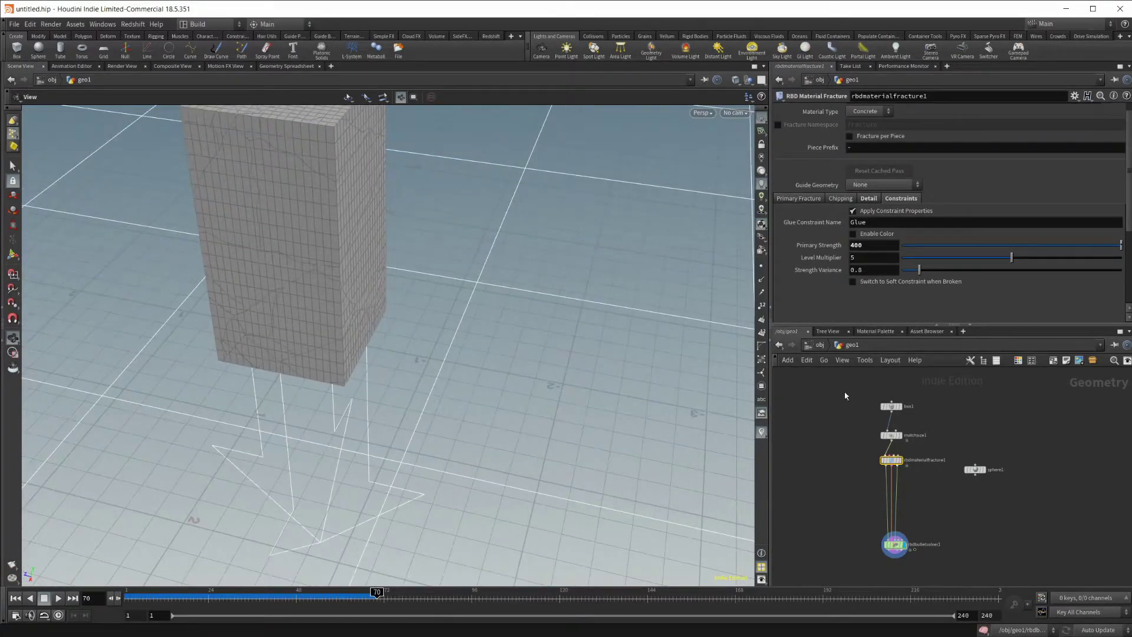
Display the sphere node with the fractured box shown as a template for reference.
click(981, 470)
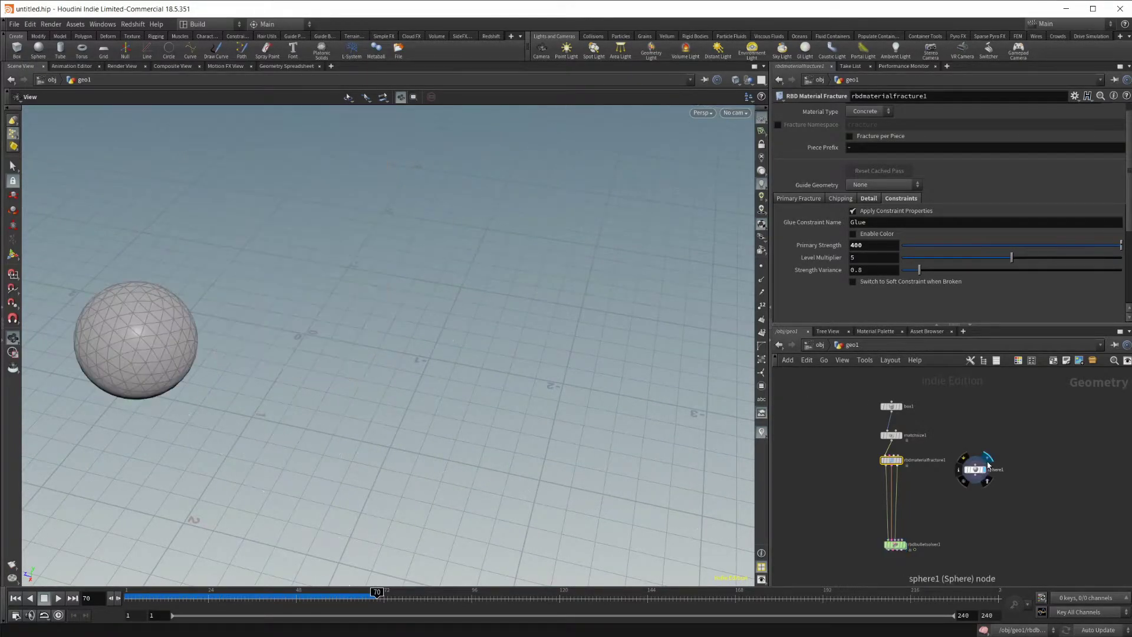
click(906, 471)
drag(207, 441, 453, 405)
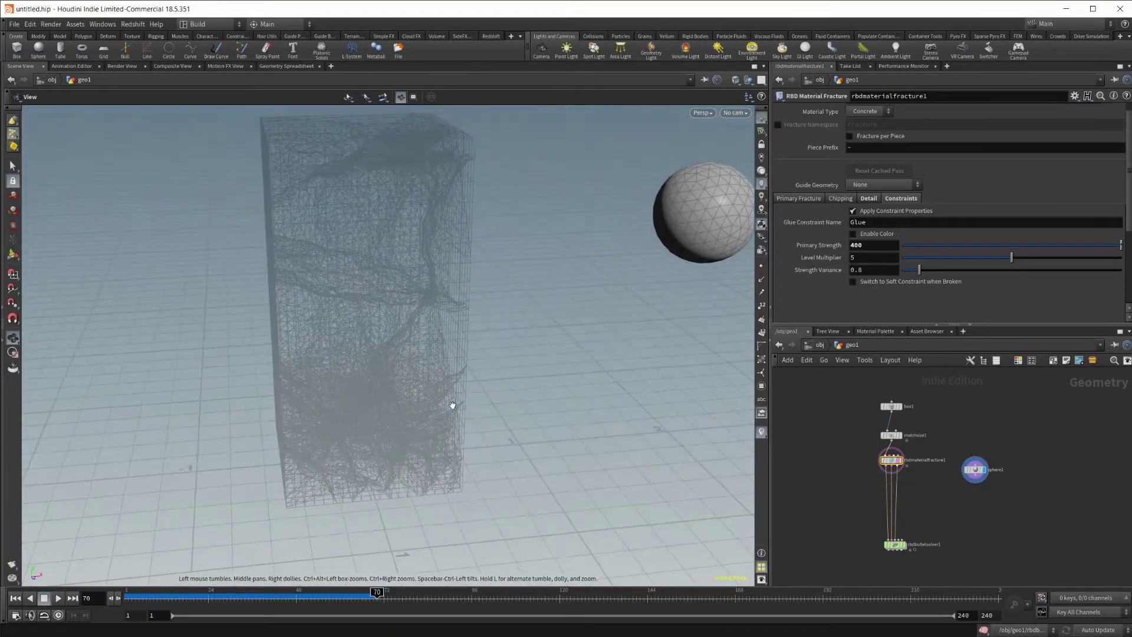
right_drag(453, 405, 369, 442)
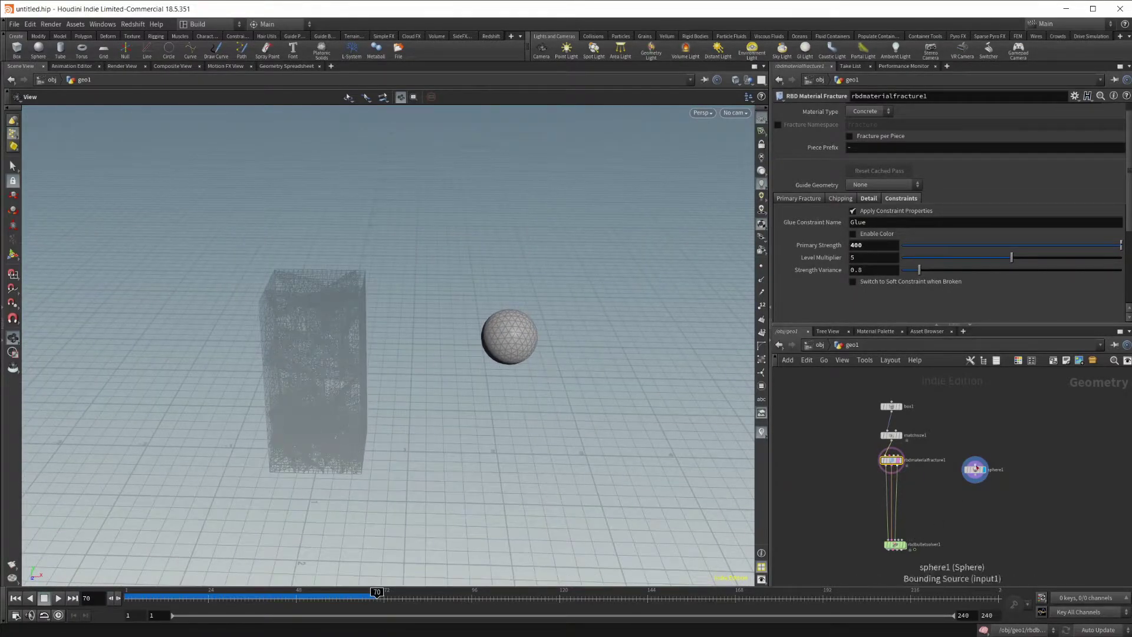
Align the sphere node with the fracture node, then add an RBD Configure node below it and connect the sphere to its first input.
drag(977, 467, 962, 458)
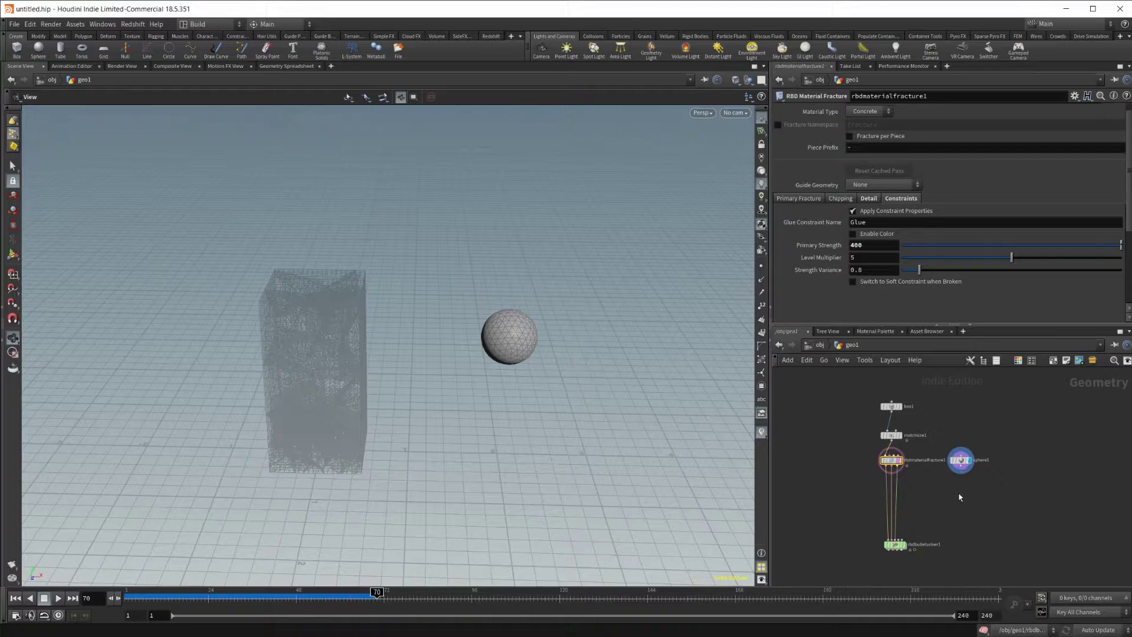
scroll(960, 497, up, 2)
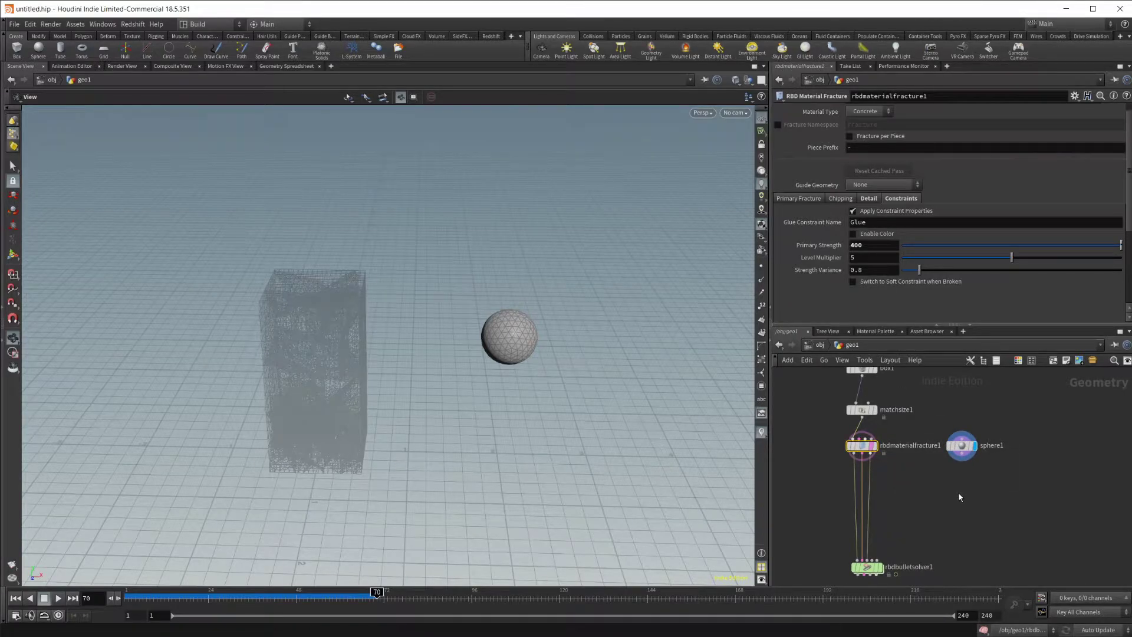
key(Tab)
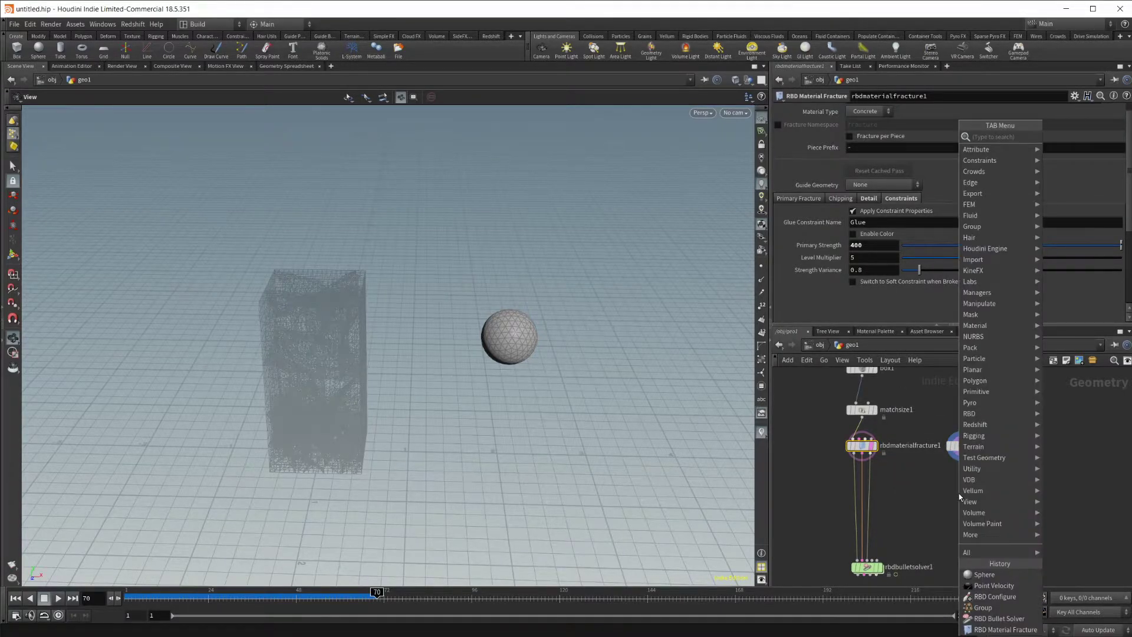
text(rbd con)
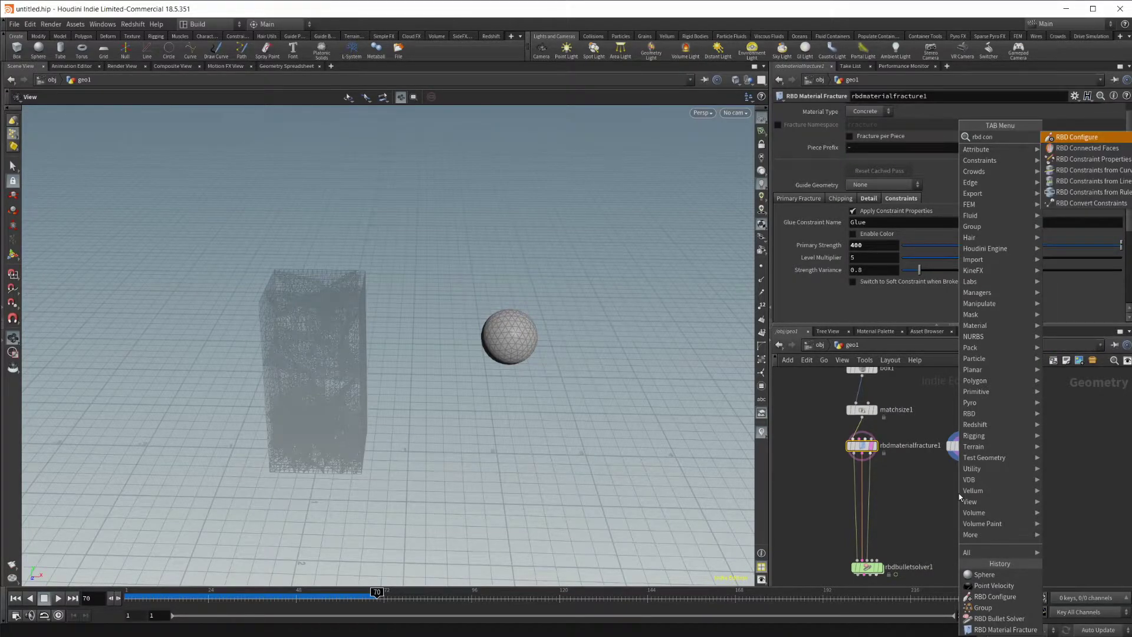
key(Return)
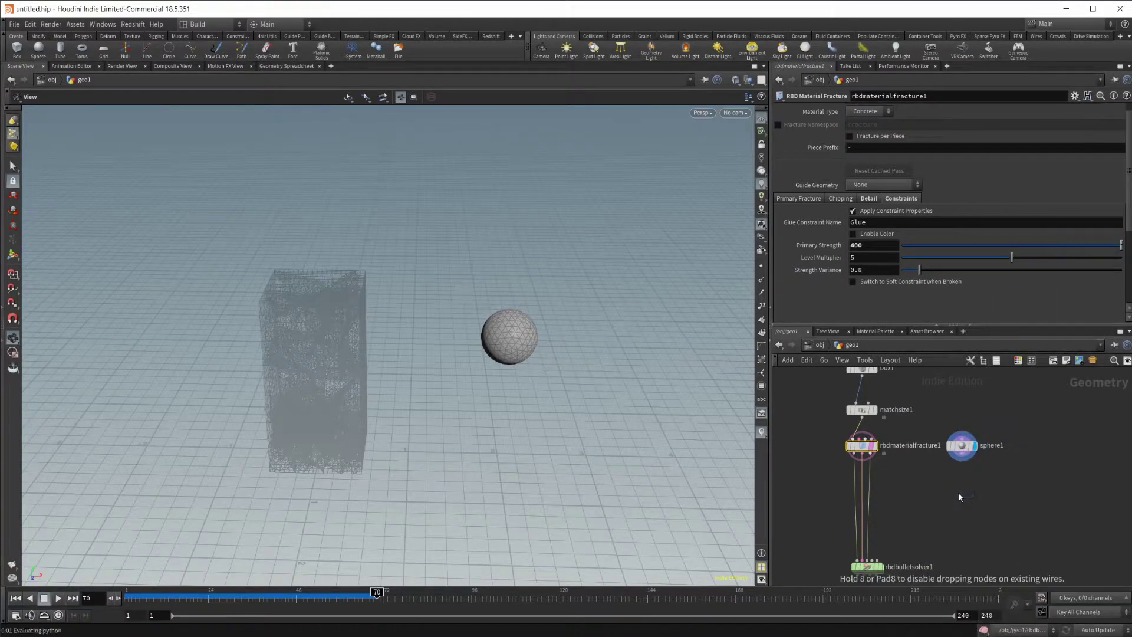
click(960, 497)
drag(962, 459, 974, 502)
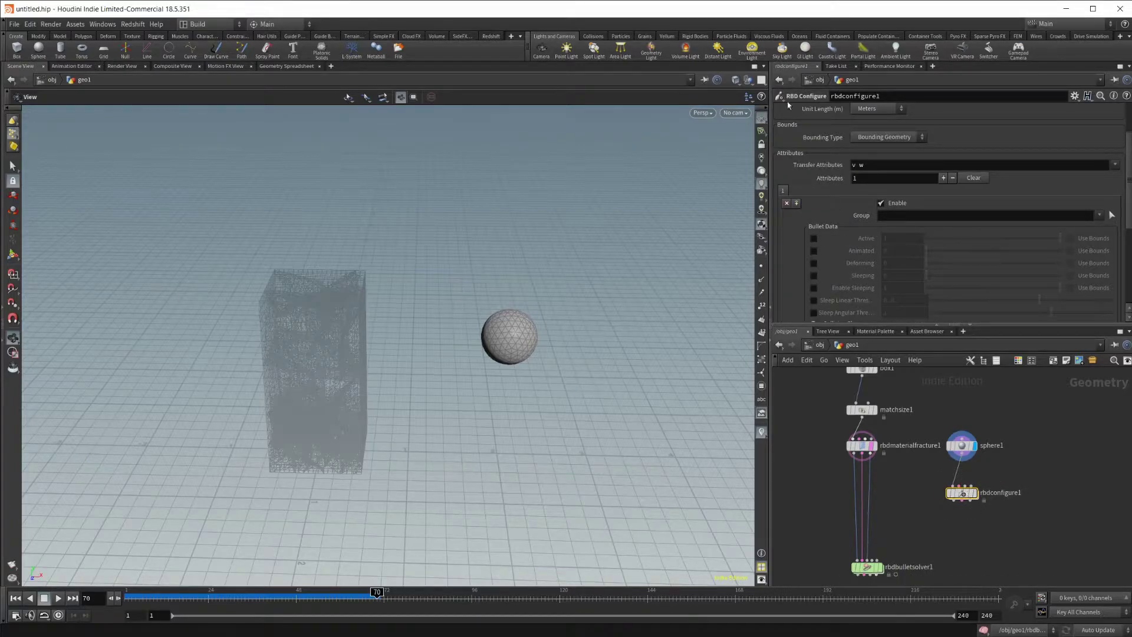
Enable the Active attribute with a value of 1 on the sphere's RBD Configure node.
scroll(846, 274, up, 3)
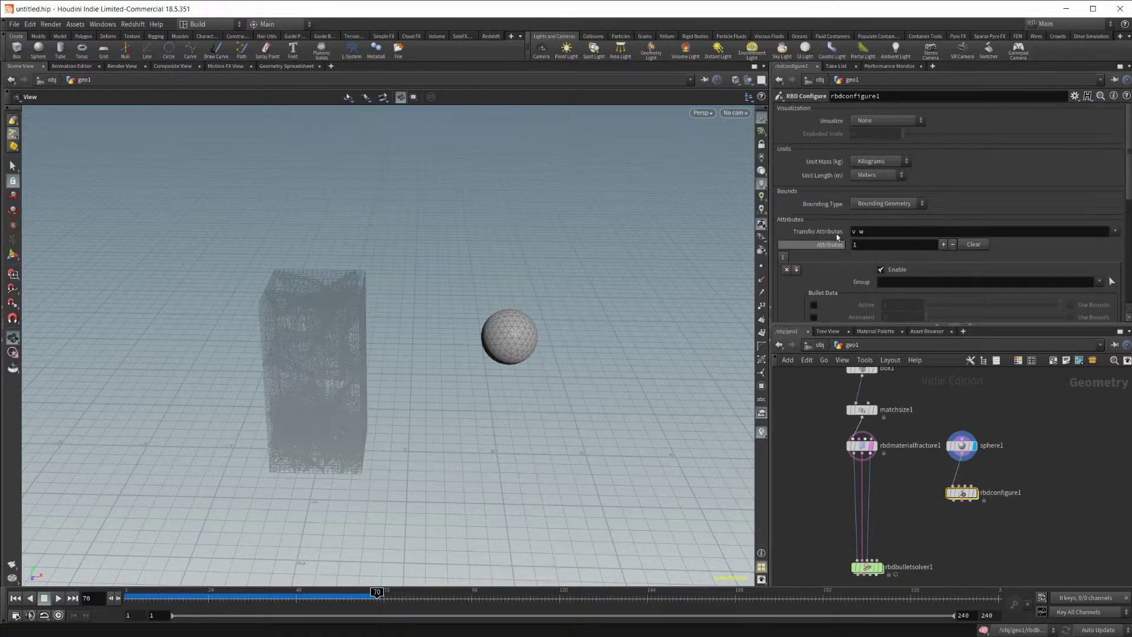
click(867, 161)
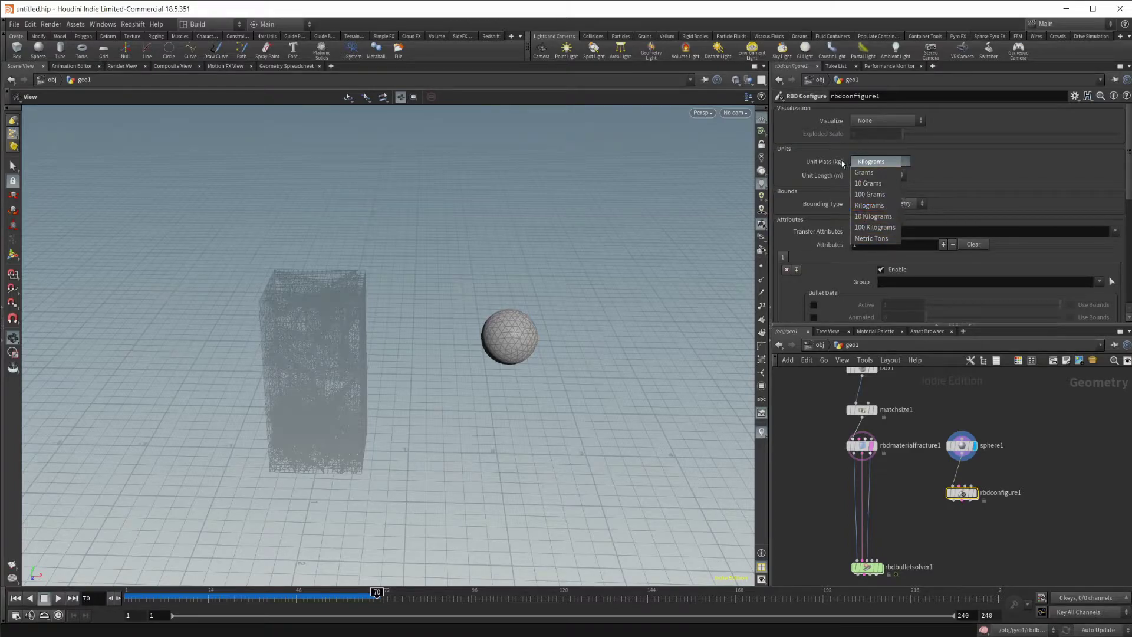
click(962, 164)
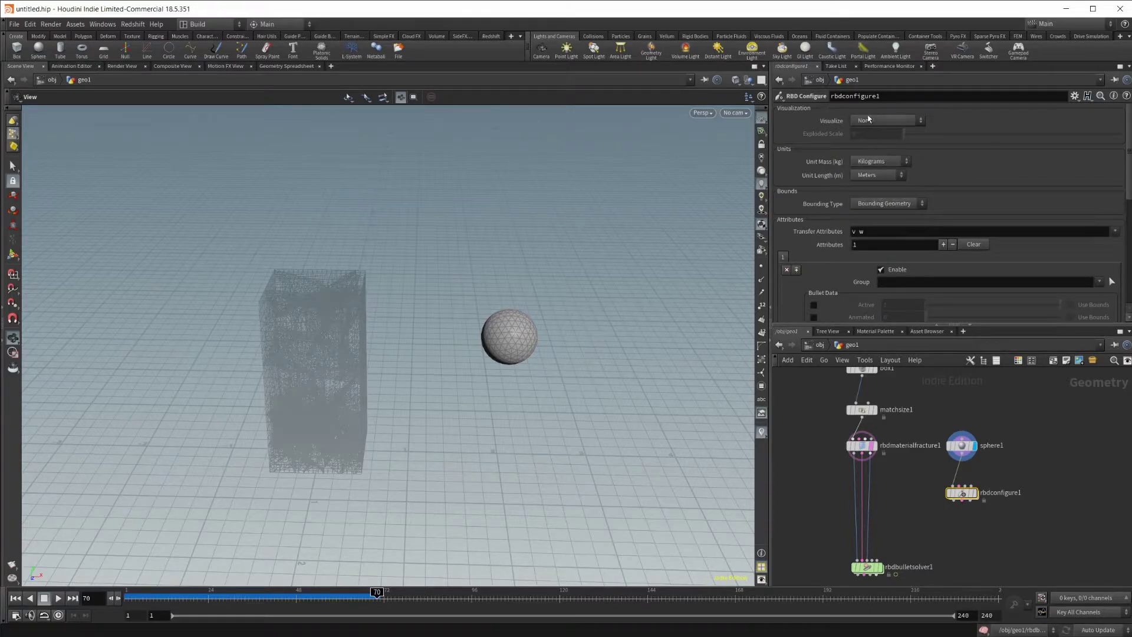
scroll(802, 251, down, 3)
scroll(826, 233, down, 1)
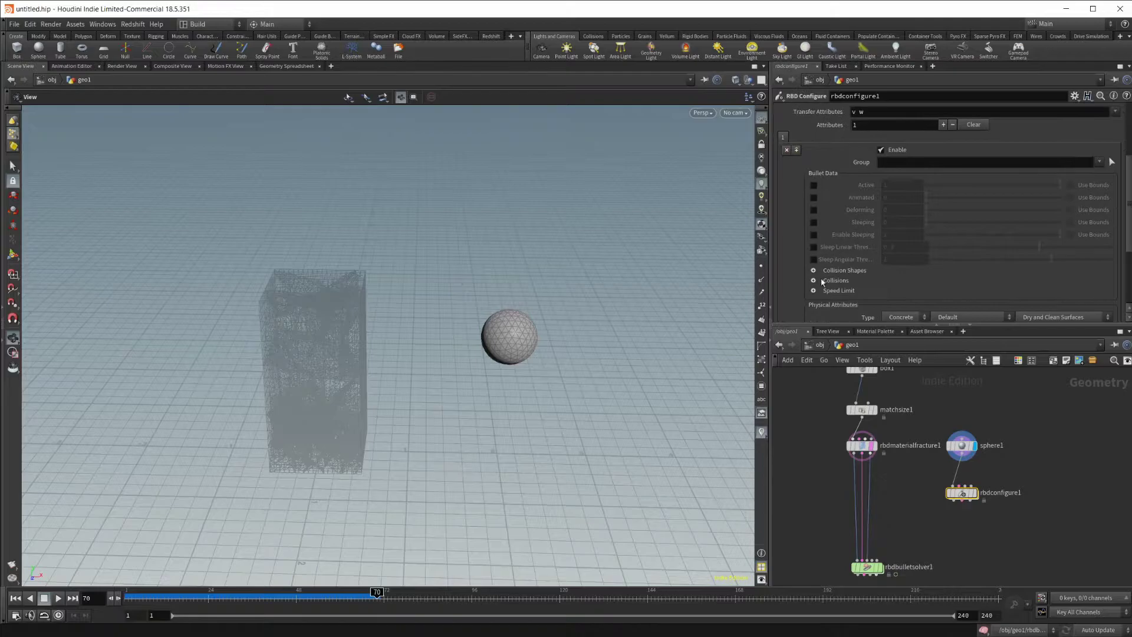
scroll(817, 248, up, 2)
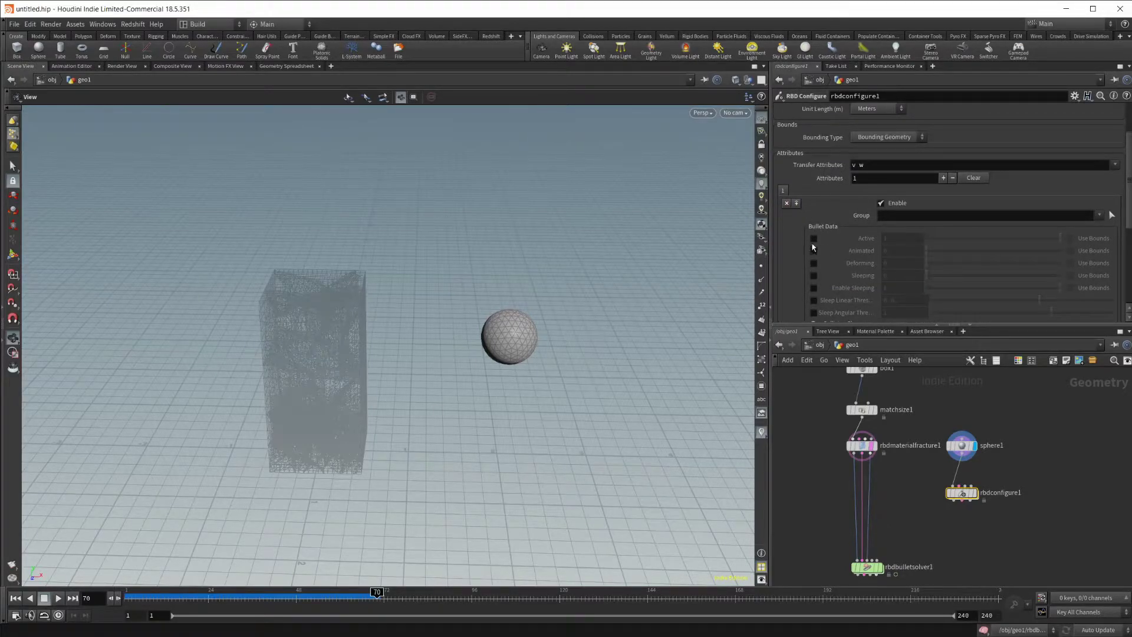
click(814, 238)
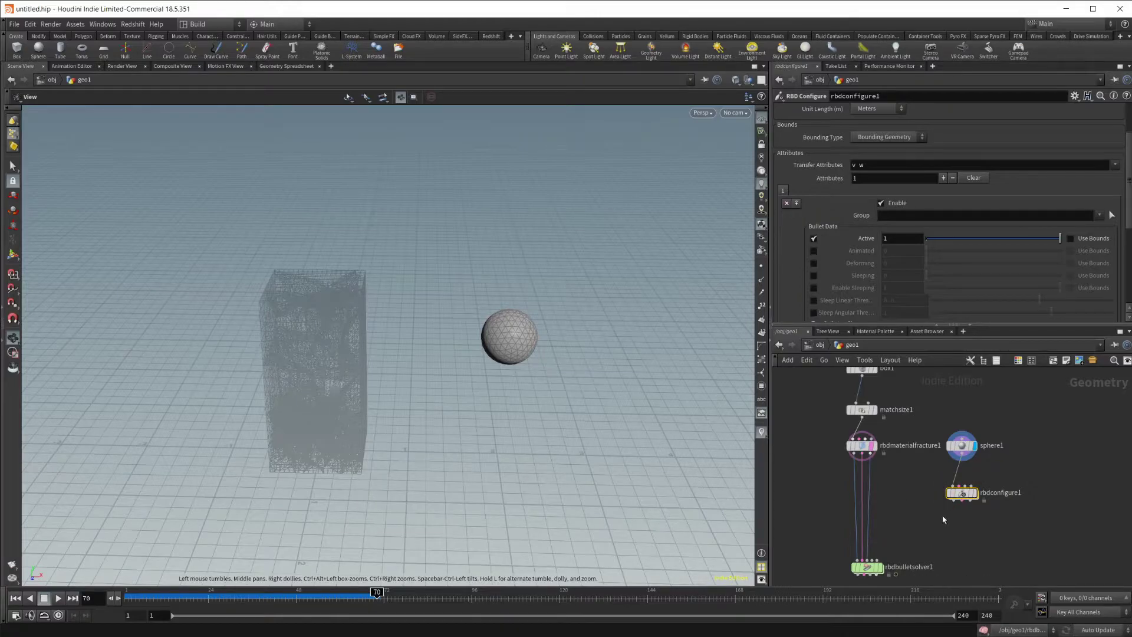
Add a Point Velocity node below the RBD Configure node, connected to its first output, and display it.
middle_drag(972, 527, 951, 501)
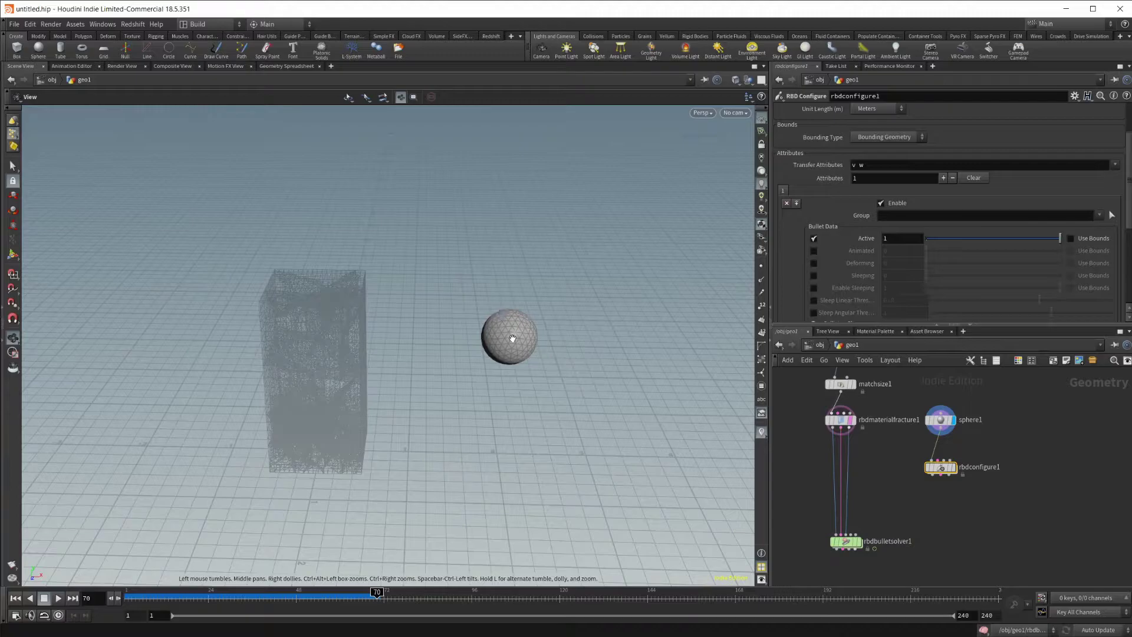
right_drag(466, 387, 495, 374)
drag(496, 374, 497, 354)
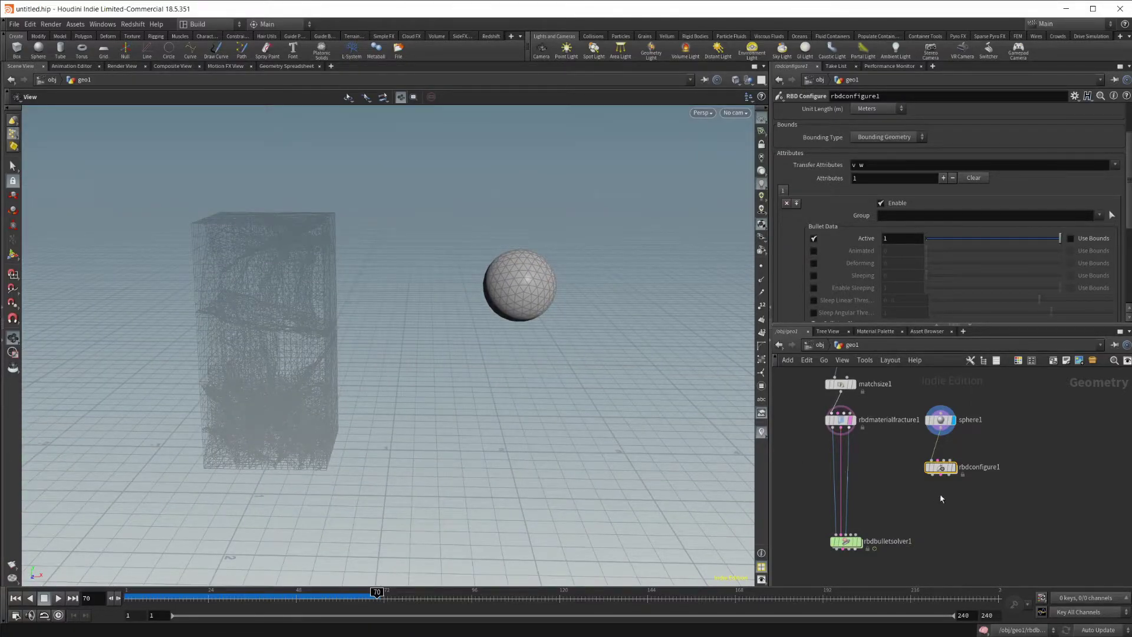
key(Tab)
mouse_move(954, 499)
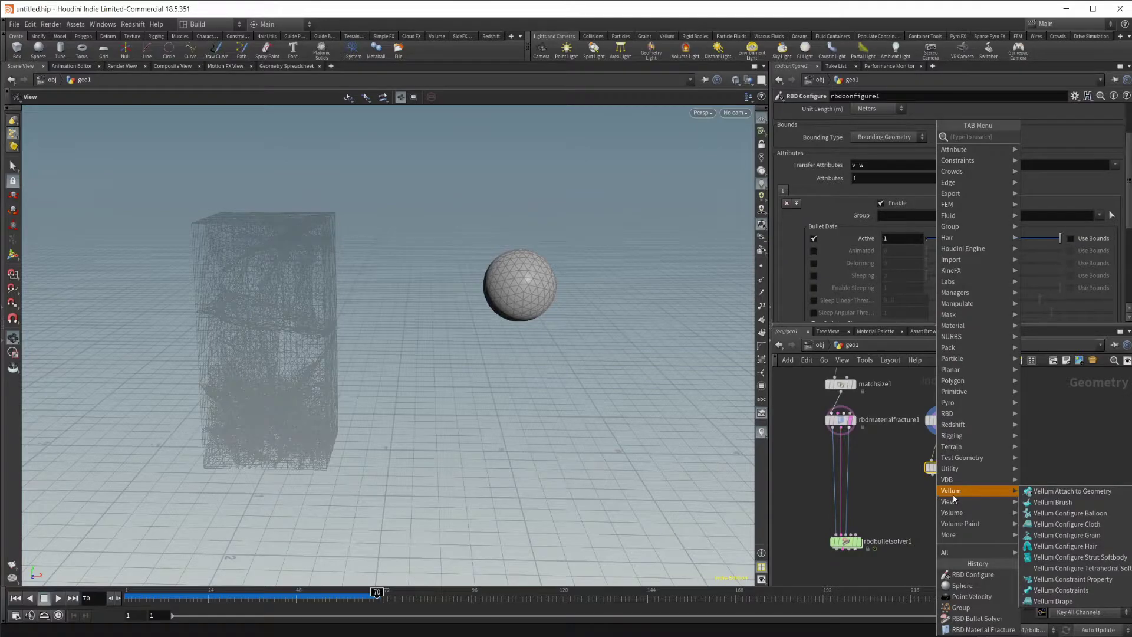
text(point c)
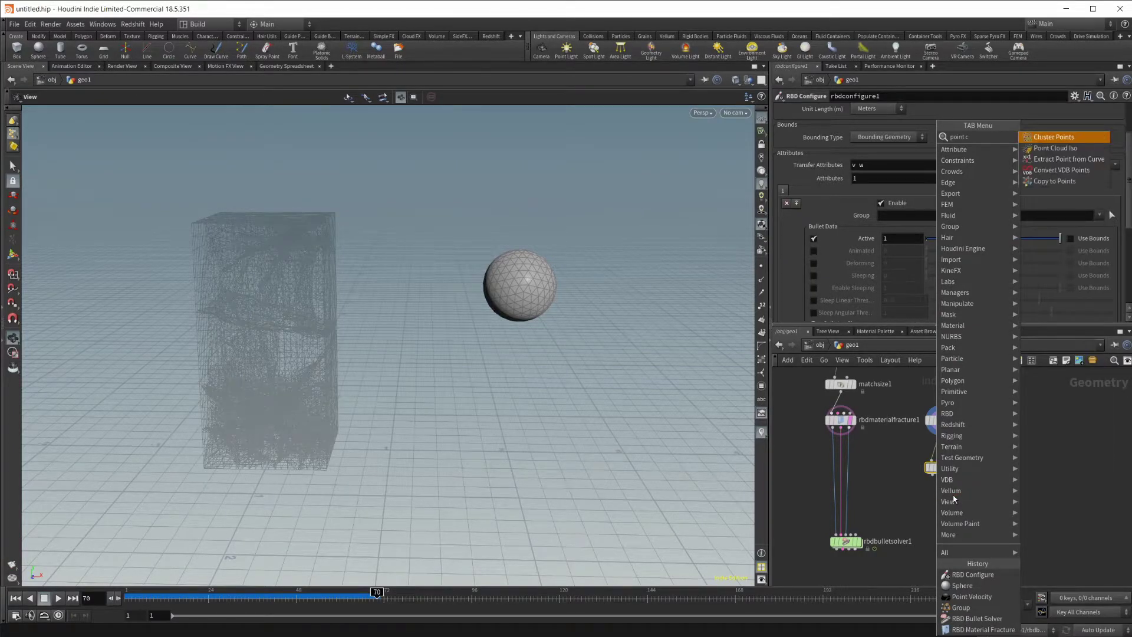
key(BackSpace)
text(vel)
key(Return)
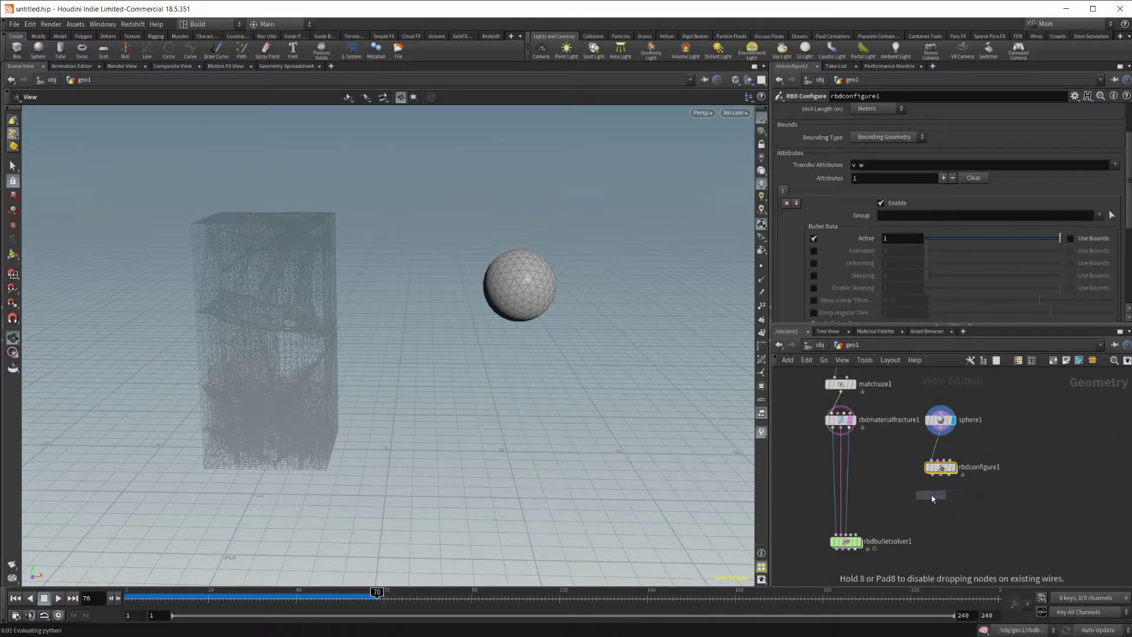
click(939, 502)
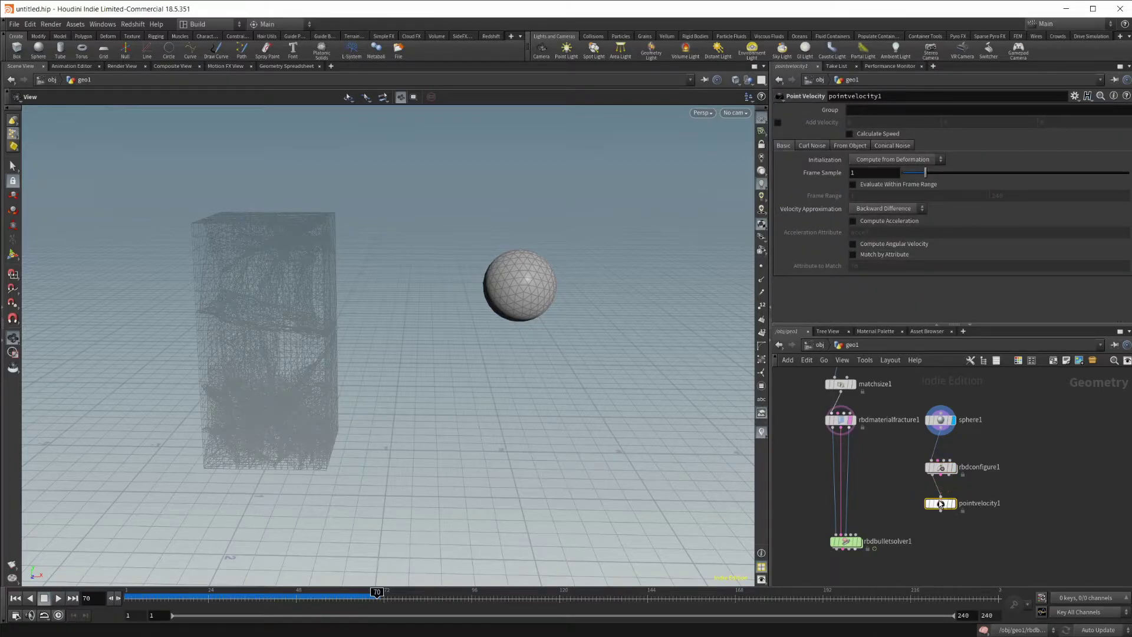
key(r)
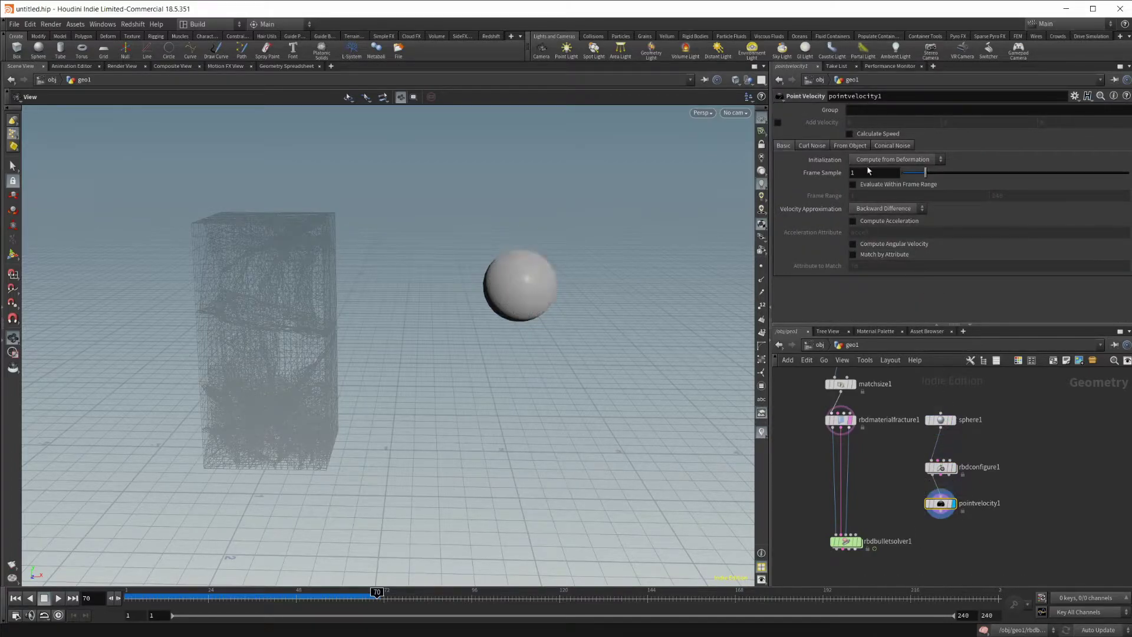
Enable Add Velocity on the Point Velocity node and set its X component to -10.
click(778, 122)
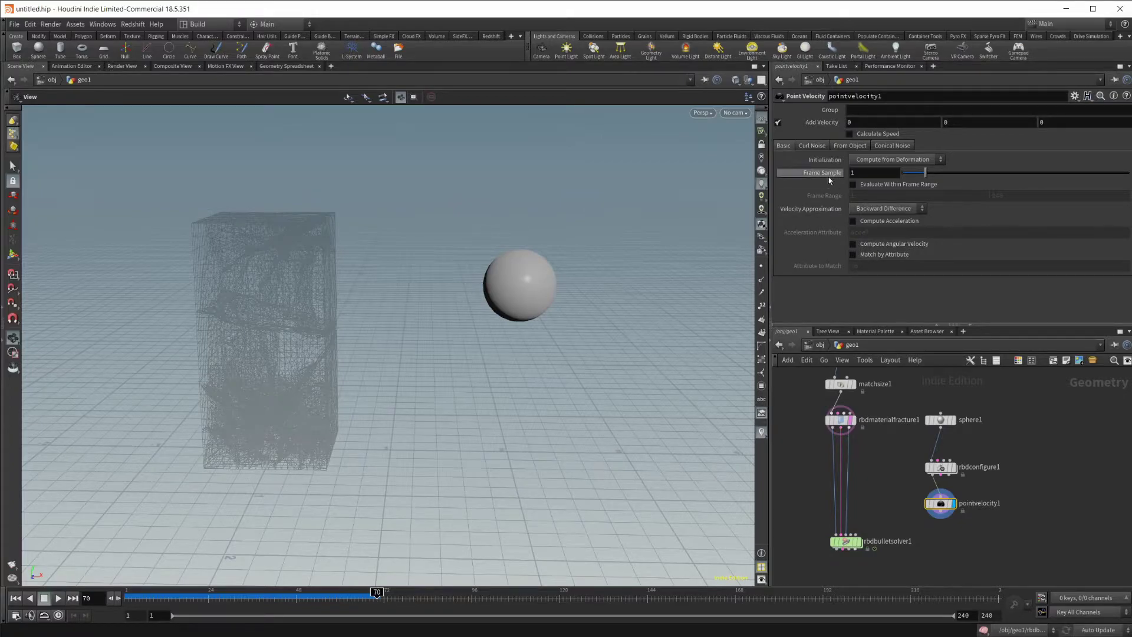
click(860, 125)
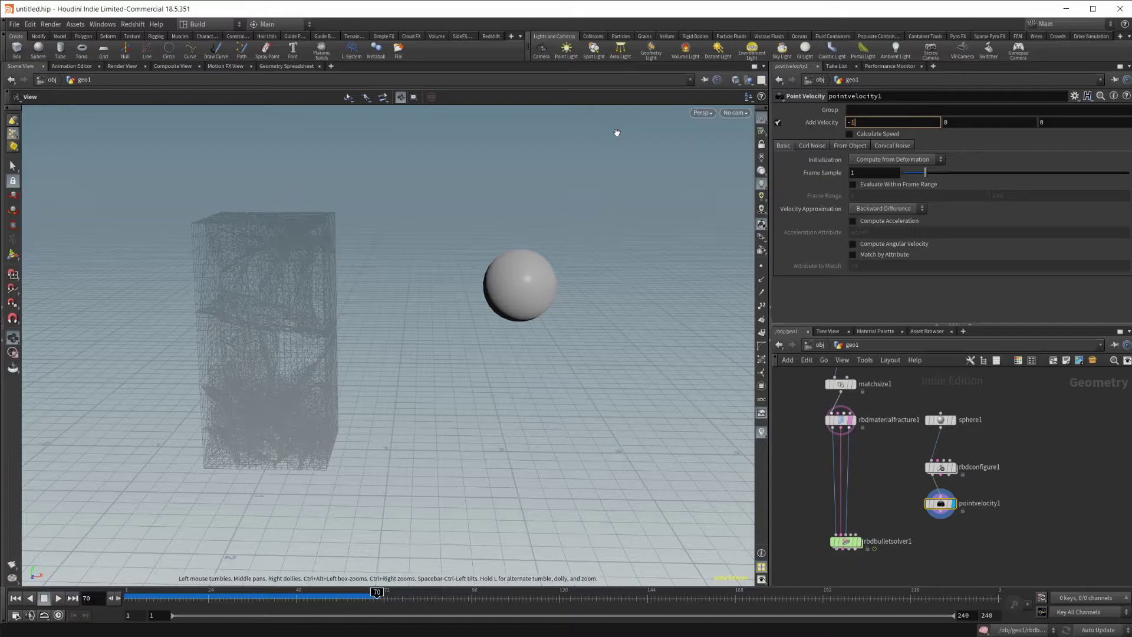
key(Return)
Connect the Point Velocity output to the fourth input of the RBD Bullet Solver and display the solver.
middle_drag(910, 515, 907, 467)
scroll(918, 491, up, 2)
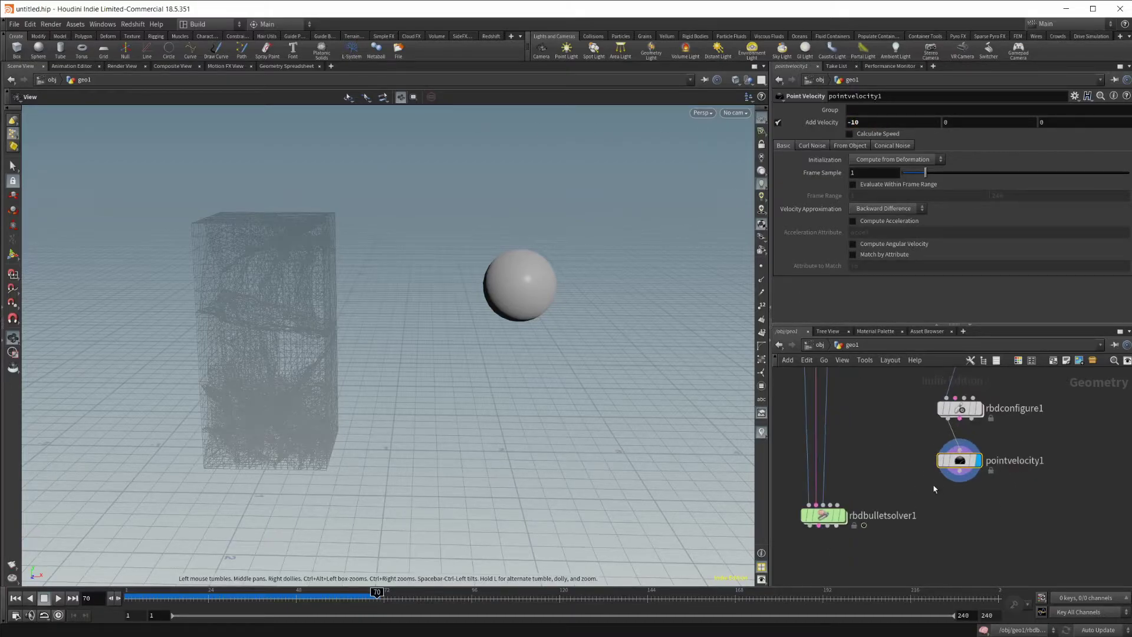
drag(960, 479, 832, 504)
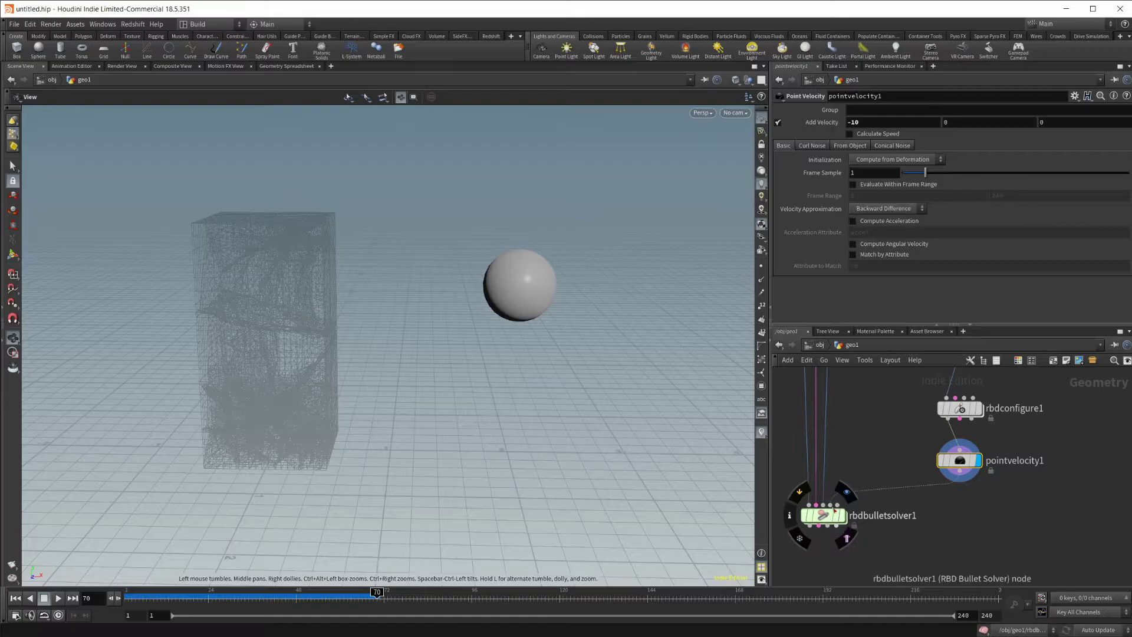
click(840, 516)
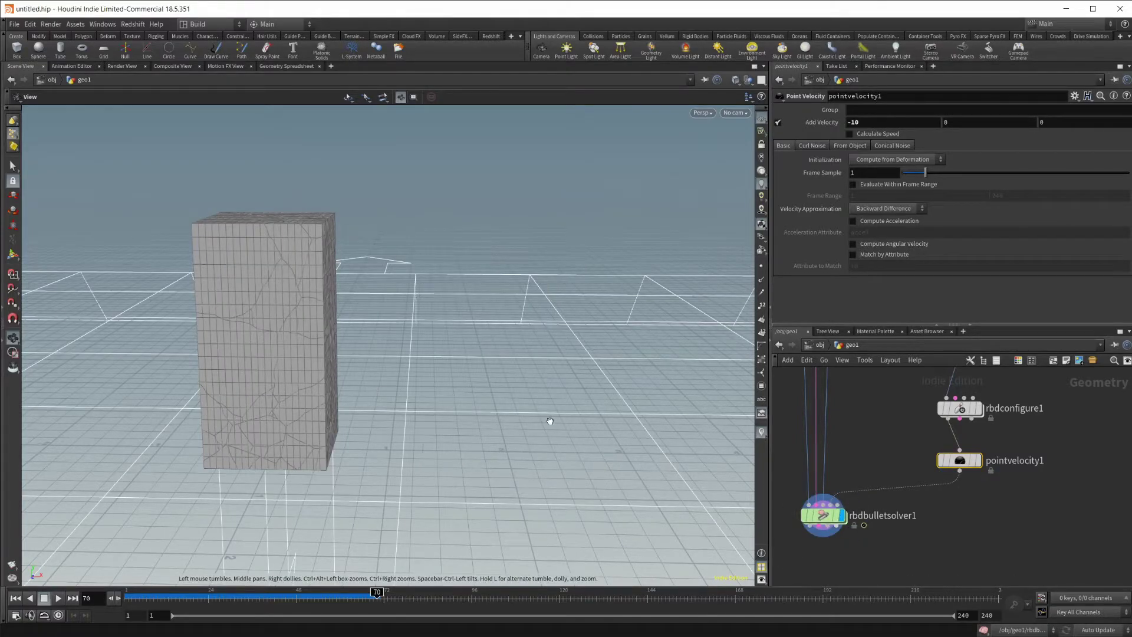
Play the simulation from frame 1 and inspect how the sphere's impact affects the concrete box.
right_drag(549, 421, 367, 520)
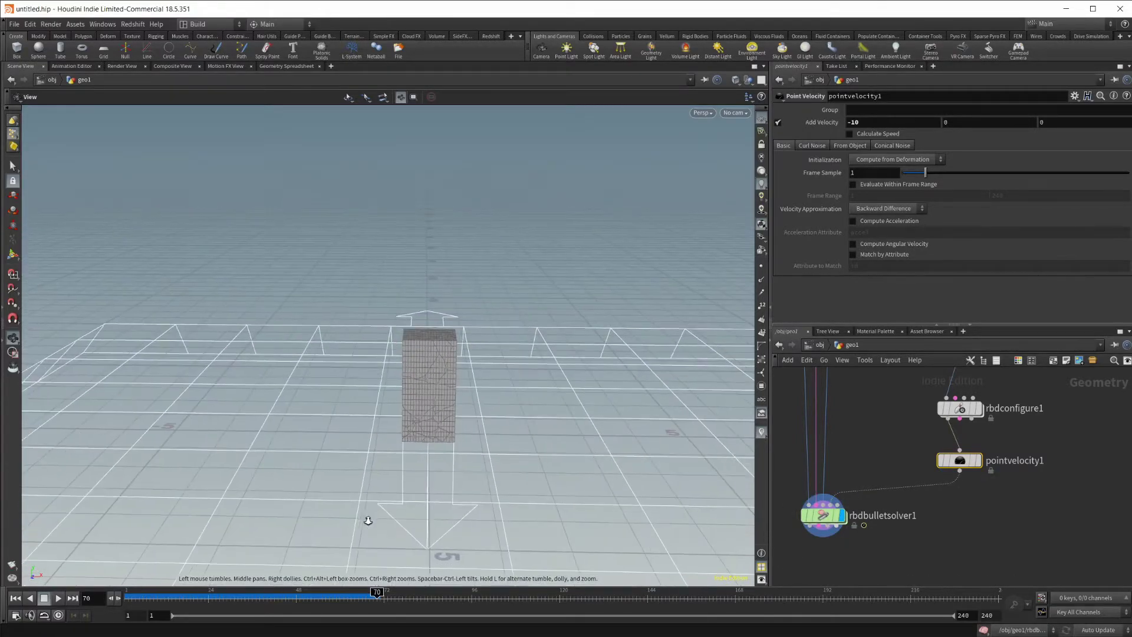
click(20, 600)
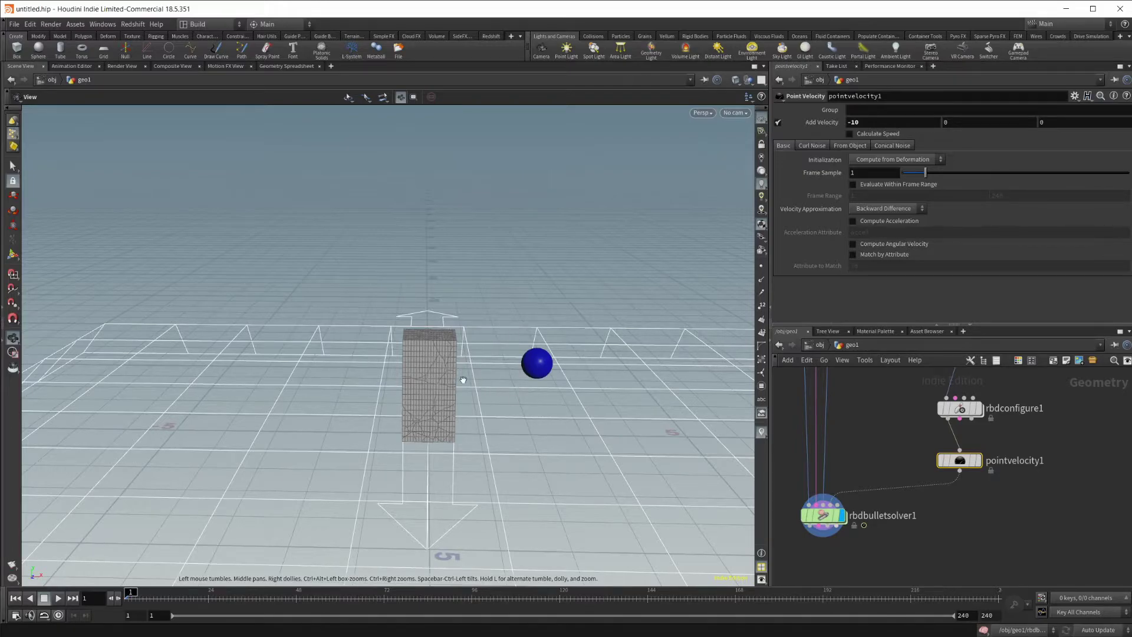
right_drag(473, 412, 518, 399)
drag(518, 400, 458, 411)
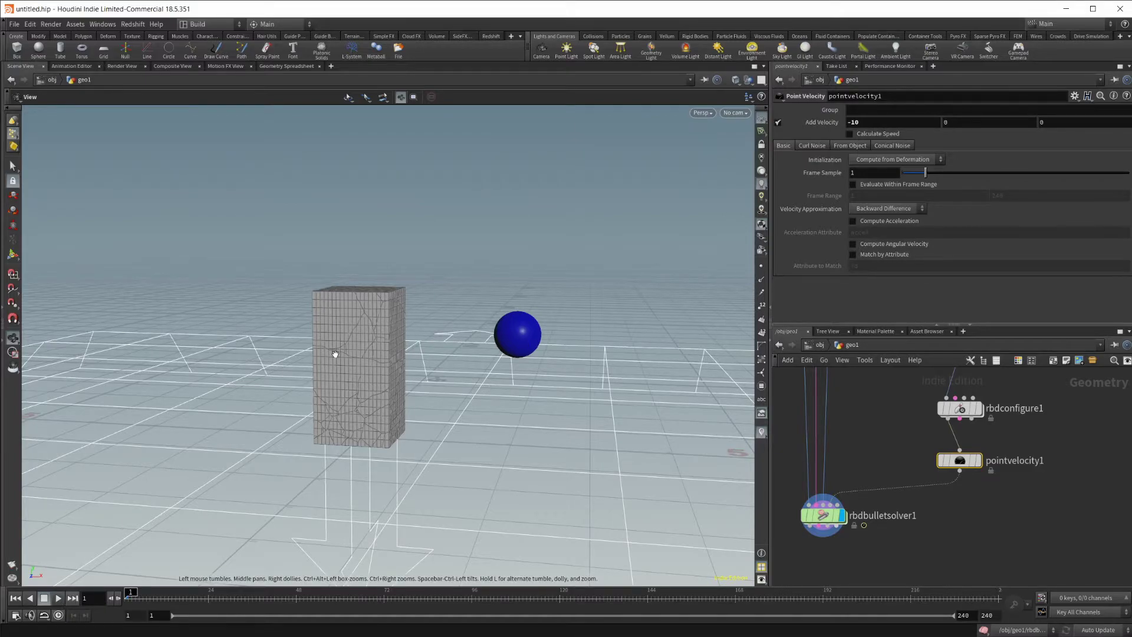
click(59, 598)
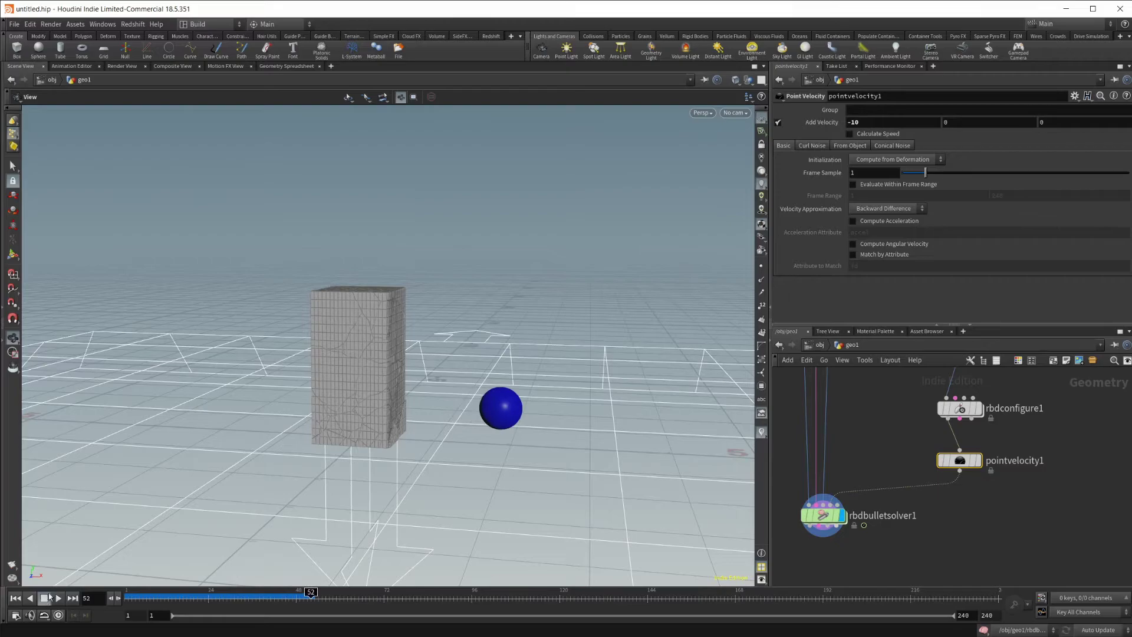
drag(457, 367, 407, 402)
right_drag(407, 402, 458, 327)
drag(458, 327, 409, 339)
right_drag(409, 339, 309, 417)
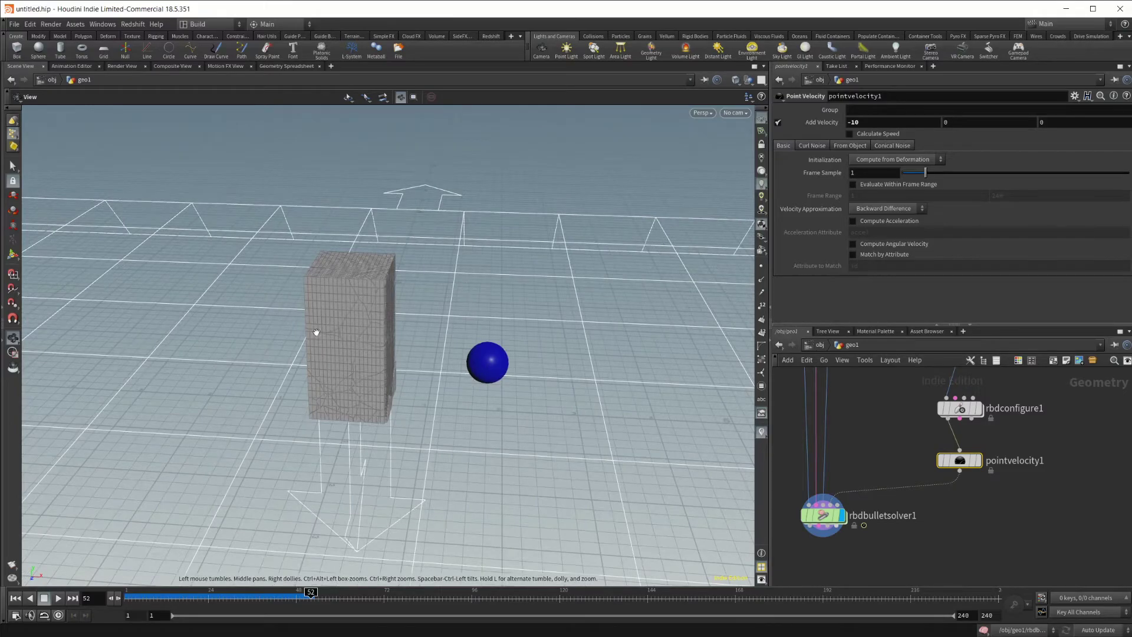
Set the X component of the sphere's added velocity to -30.
middle_drag(1018, 418, 1018, 490)
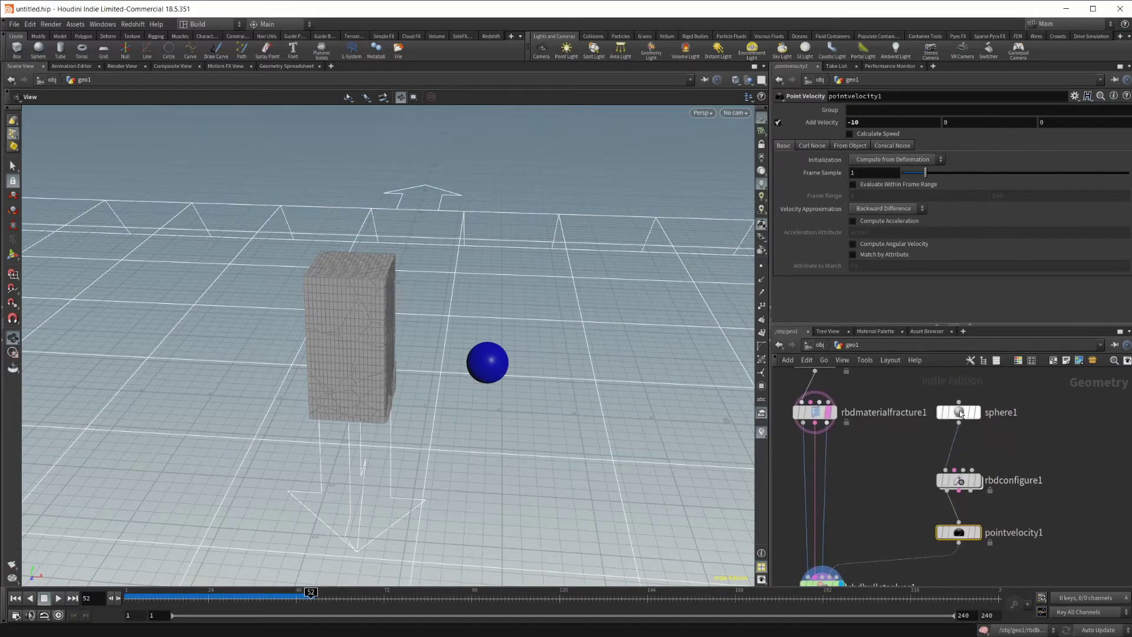
click(887, 119)
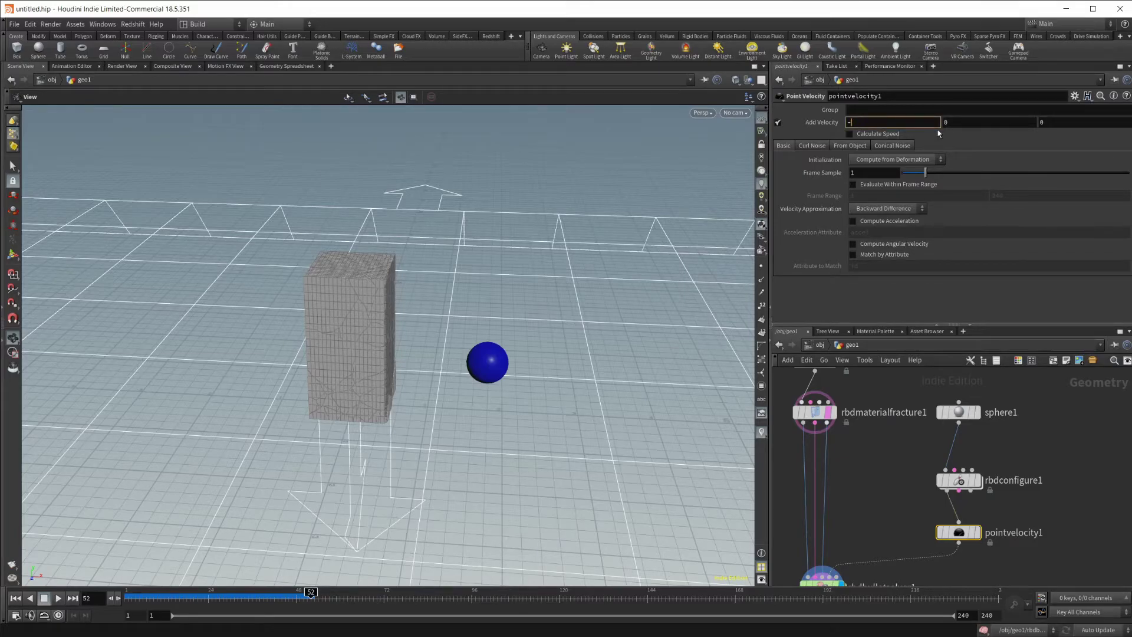
text(30)
key(Return)
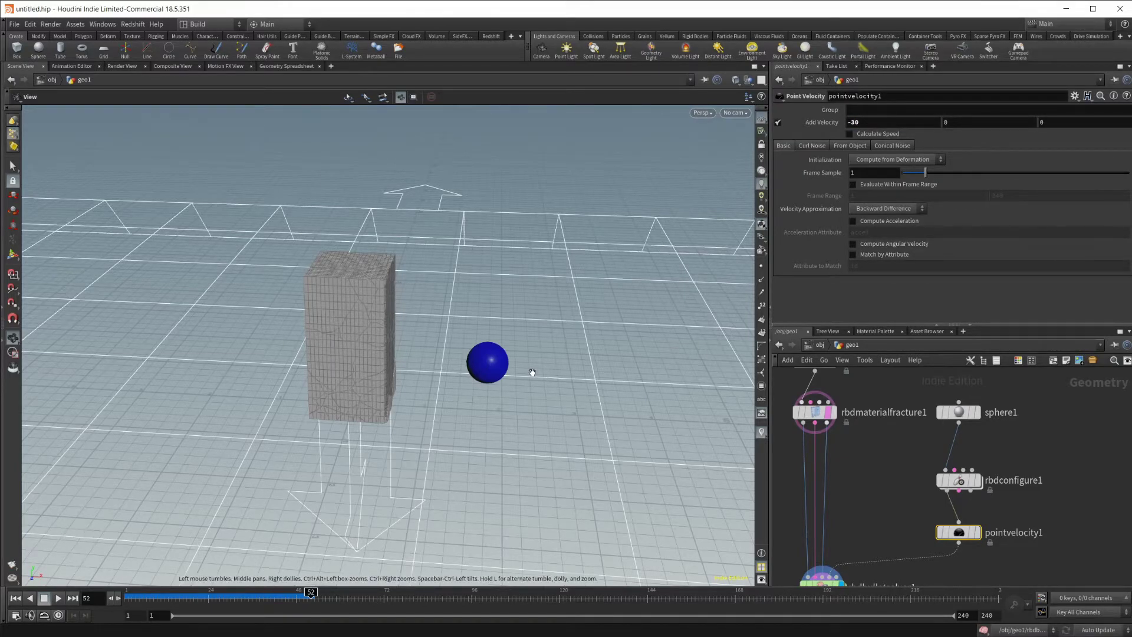
Replay the simulation from the first frame several times to watch the faster sphere strike the box.
click(59, 600)
click(16, 600)
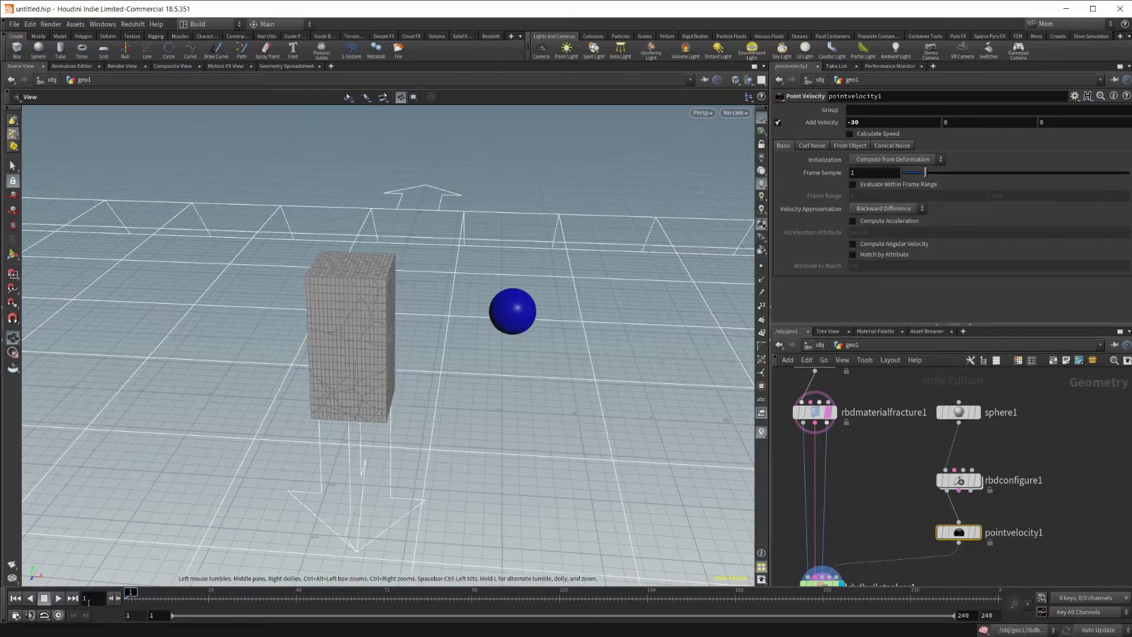
click(59, 598)
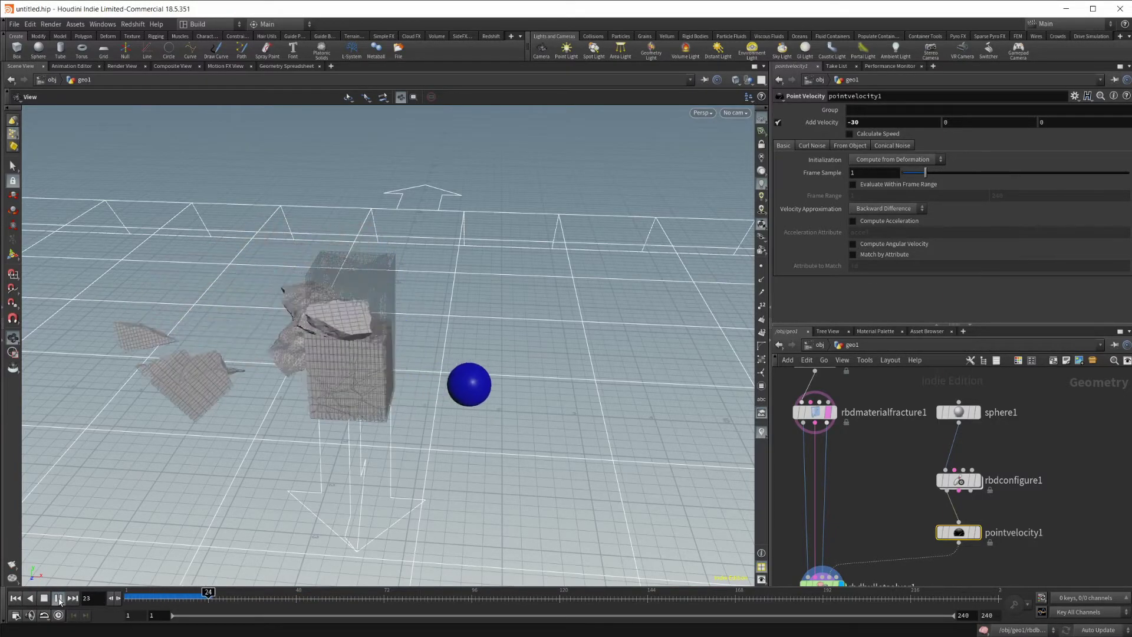
click(16, 598)
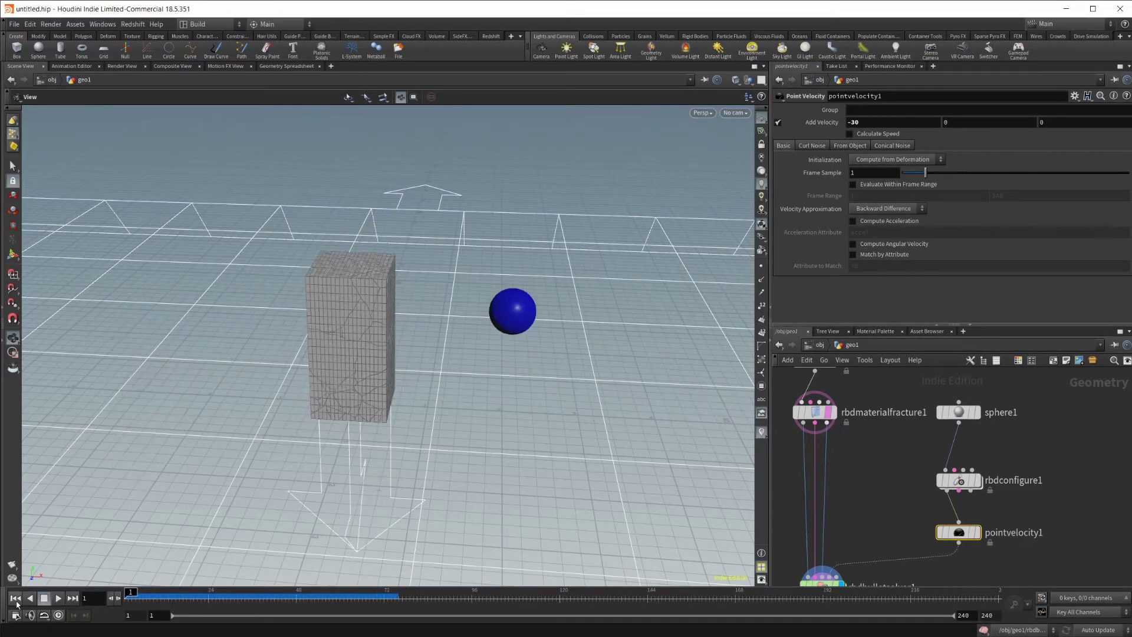
click(58, 598)
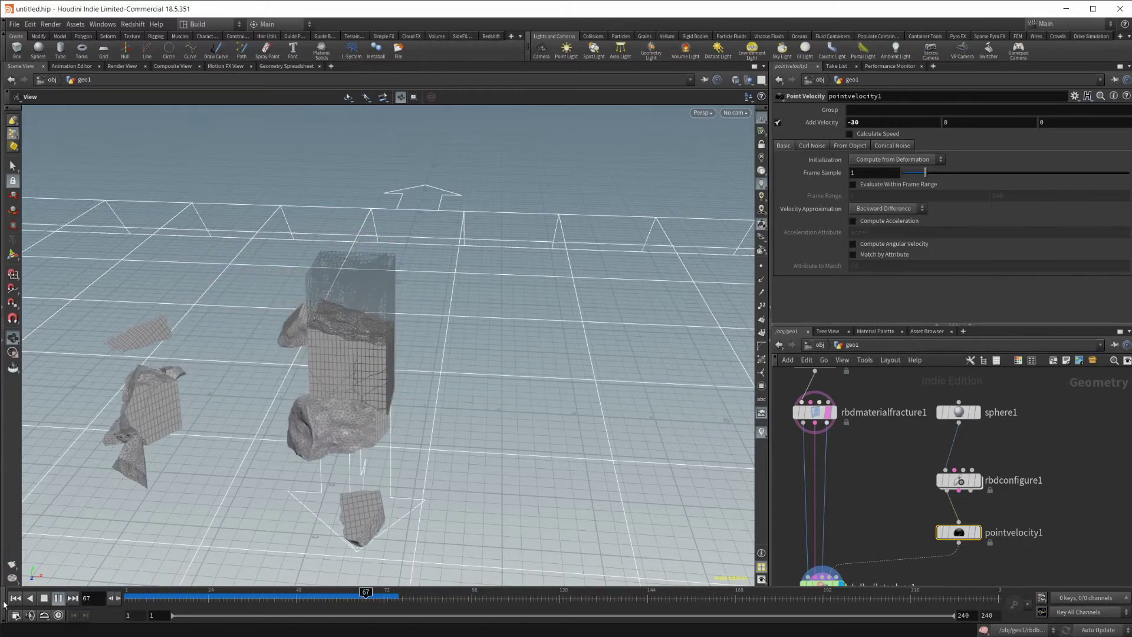
click(60, 599)
key(ctrl+Left)
click(58, 599)
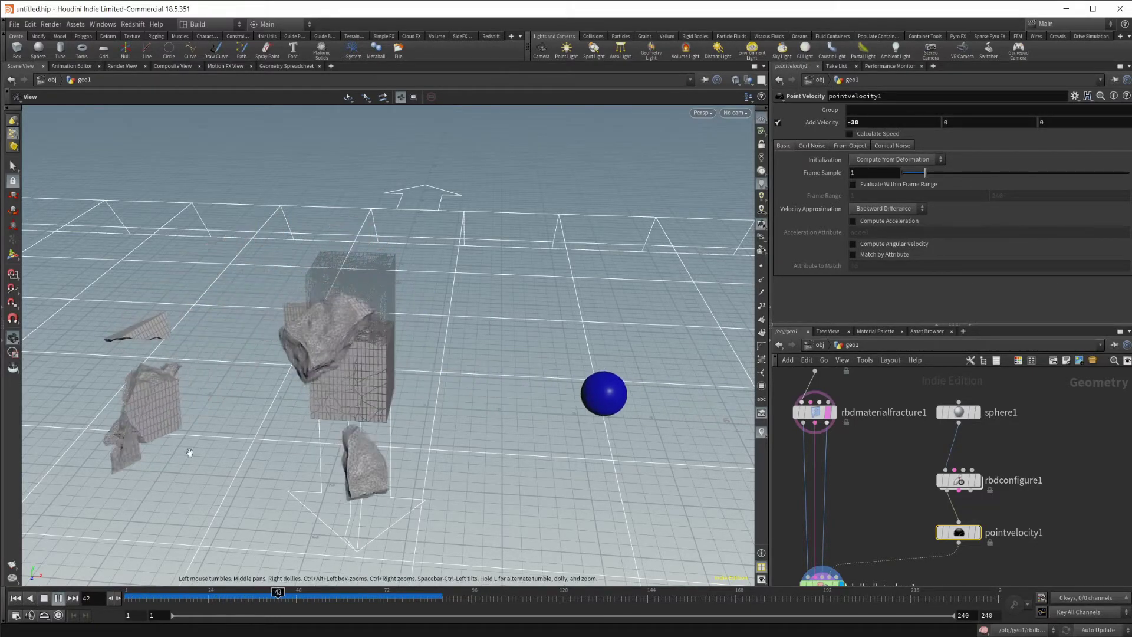
Examine the broken concrete box and its scattered fragments from several angles around frame 83.
drag(345, 367, 455, 377)
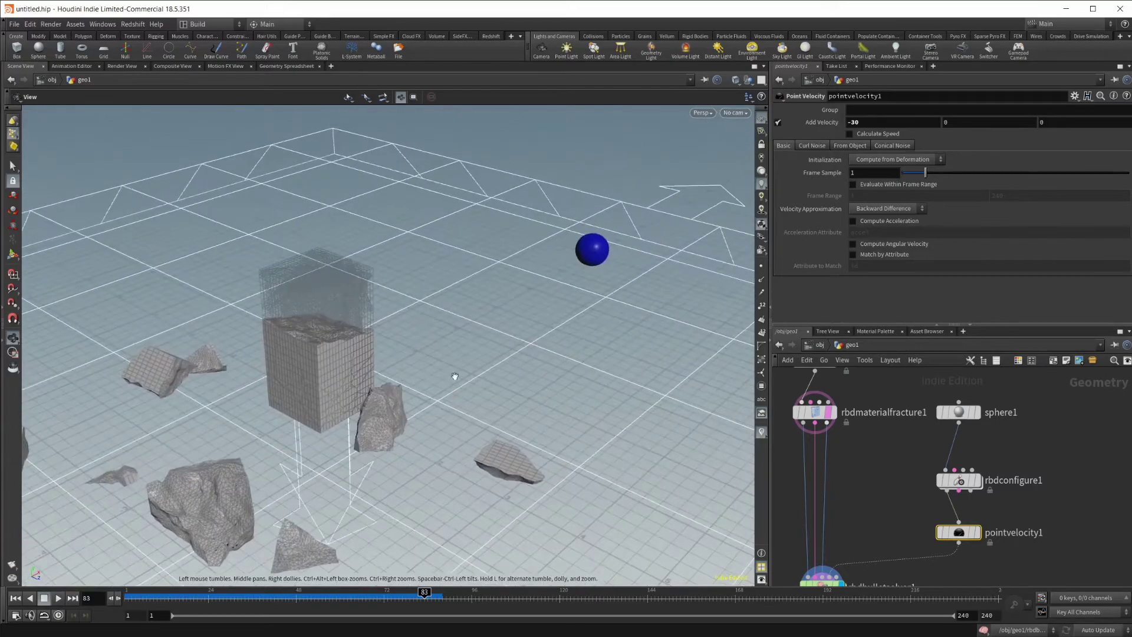
right_drag(454, 377, 301, 460)
drag(301, 460, 254, 446)
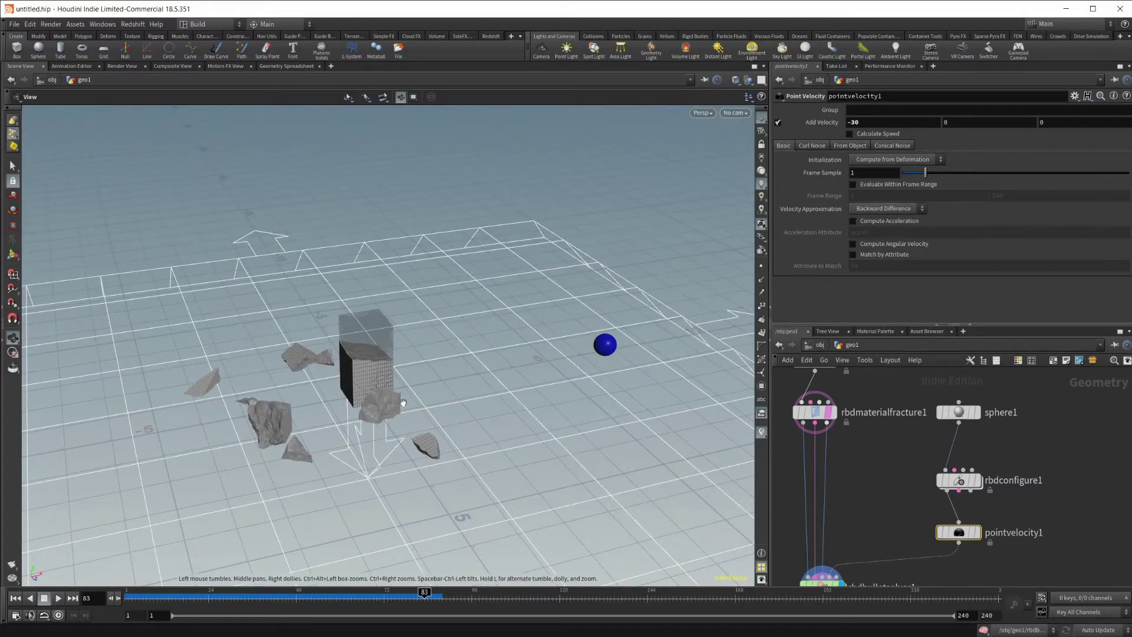
drag(403, 402, 283, 364)
right_drag(283, 364, 650, 366)
drag(651, 366, 499, 446)
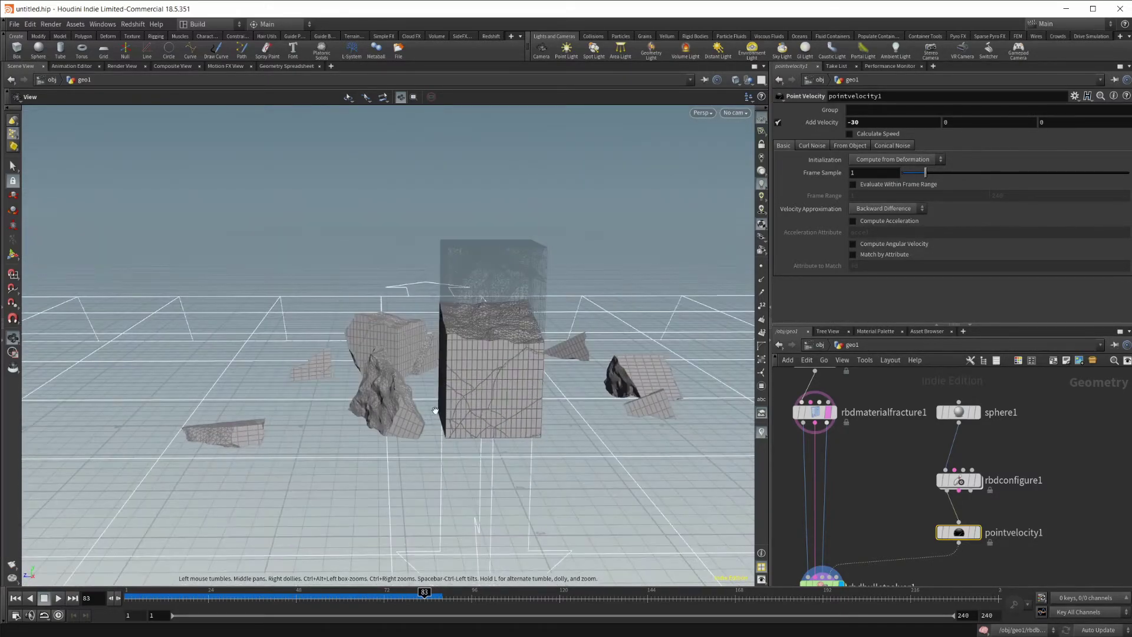
drag(404, 425, 513, 458)
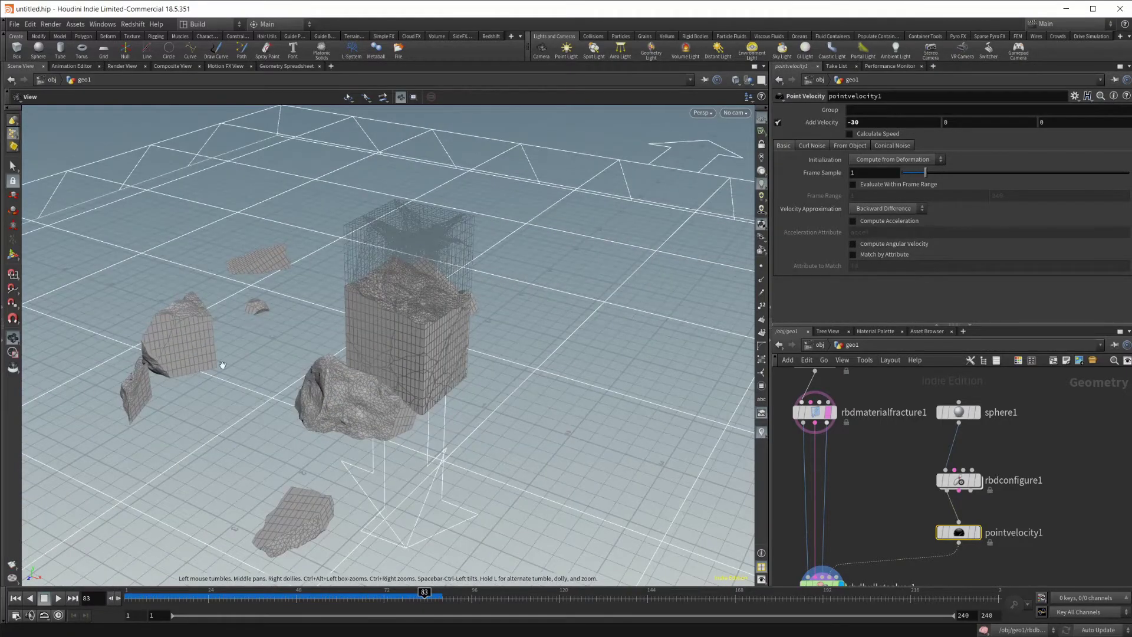
Change the material type of the RBD Material Fracture node from Concrete to Wood.
drag(222, 365, 335, 360)
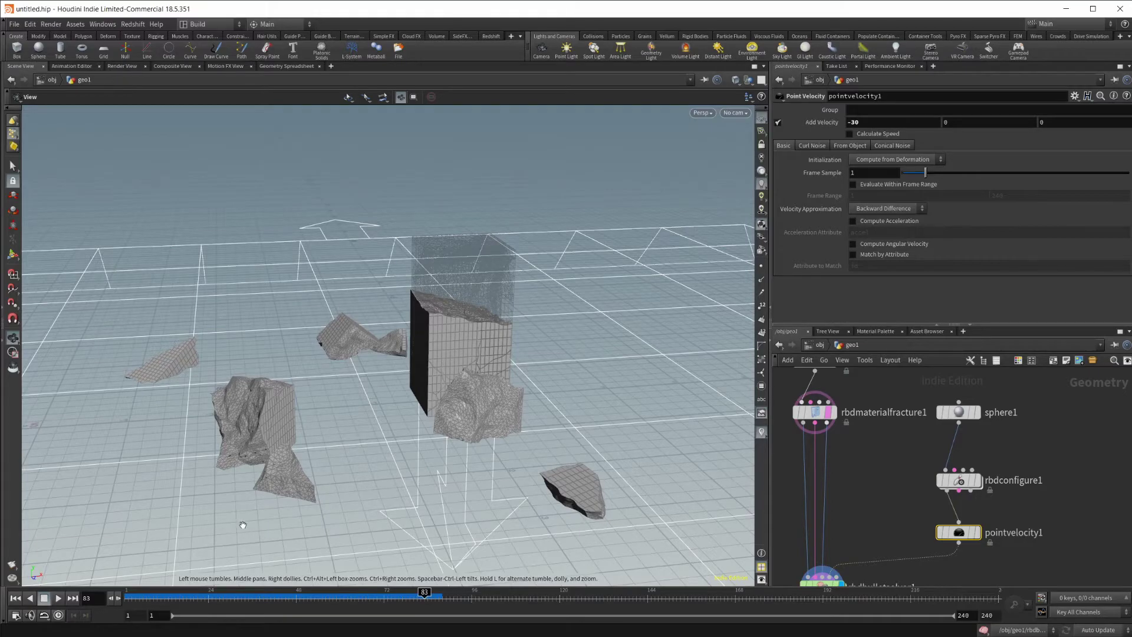
scroll(878, 436, down, 3)
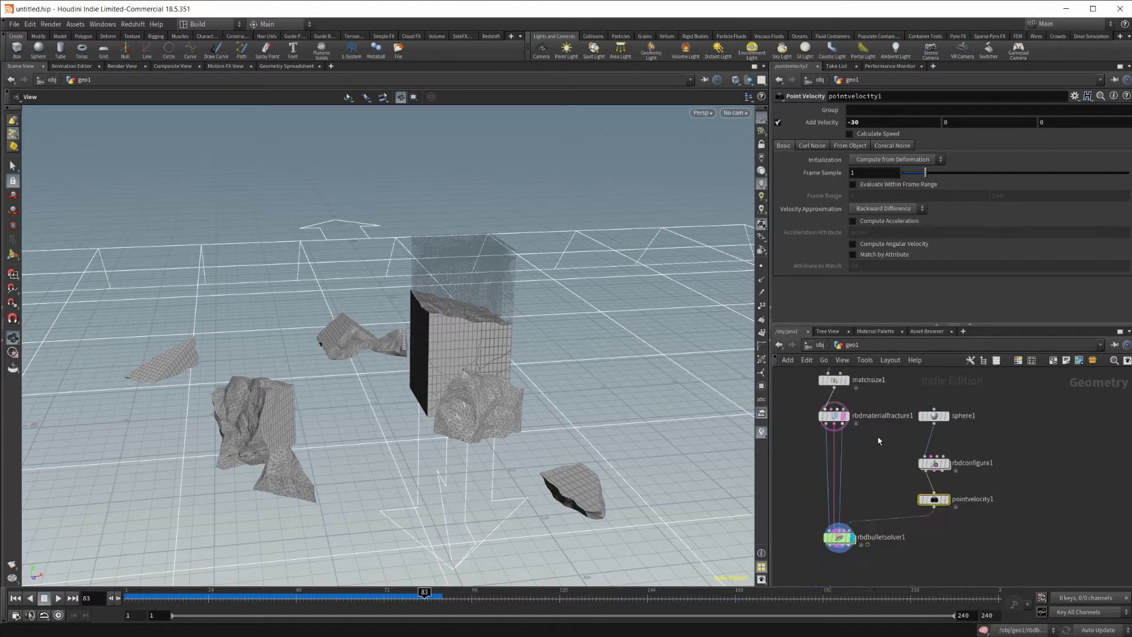
scroll(837, 437, up, 4)
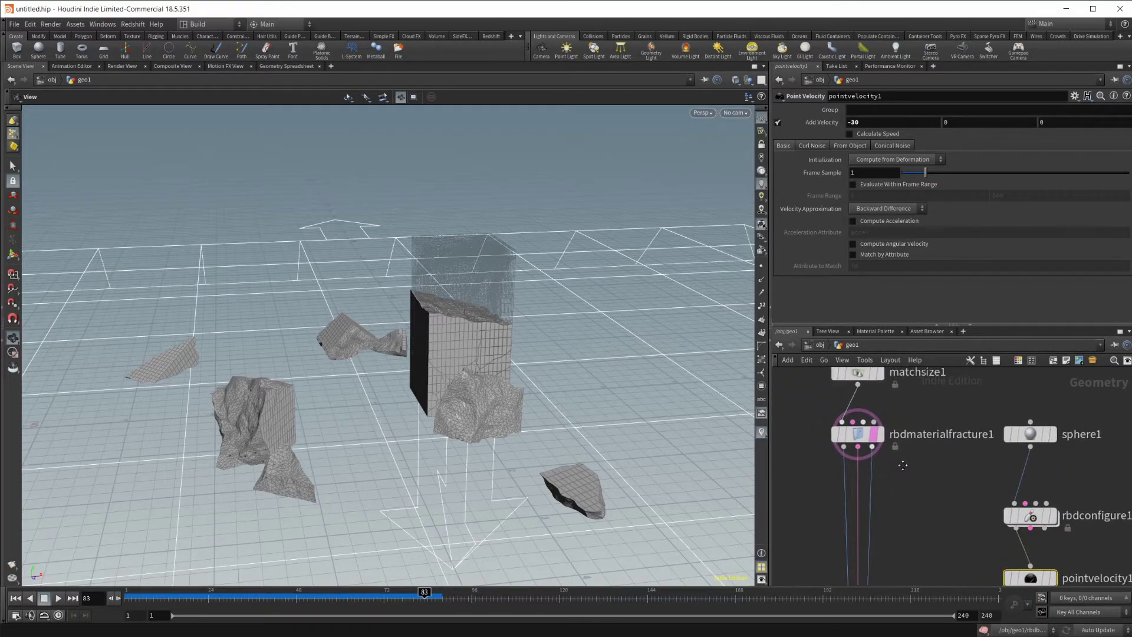
click(853, 435)
click(867, 112)
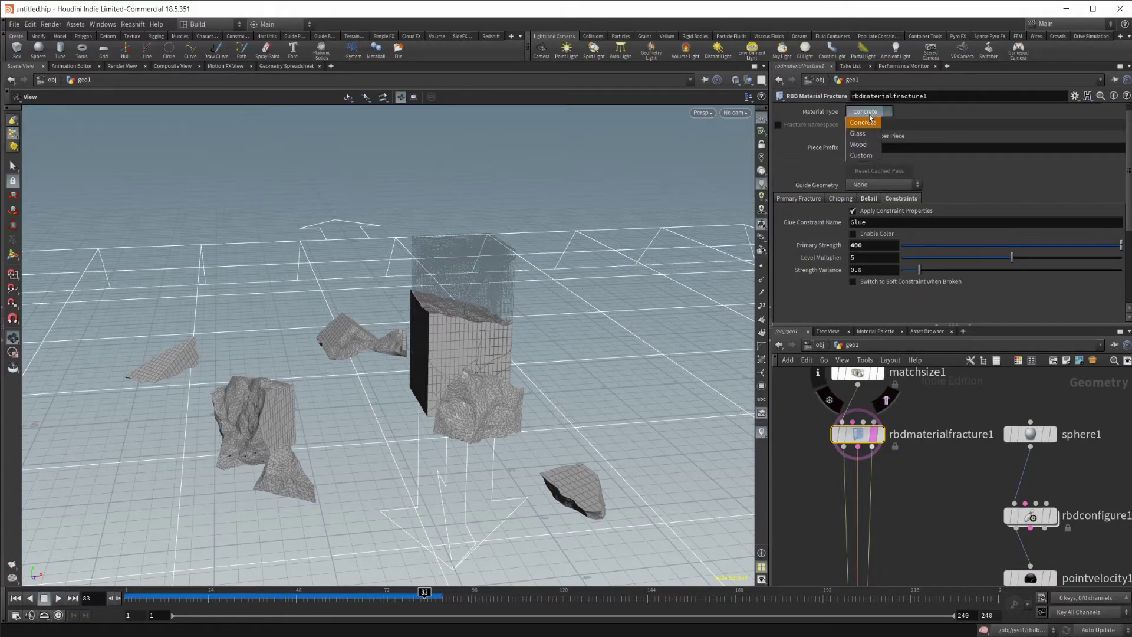
click(864, 148)
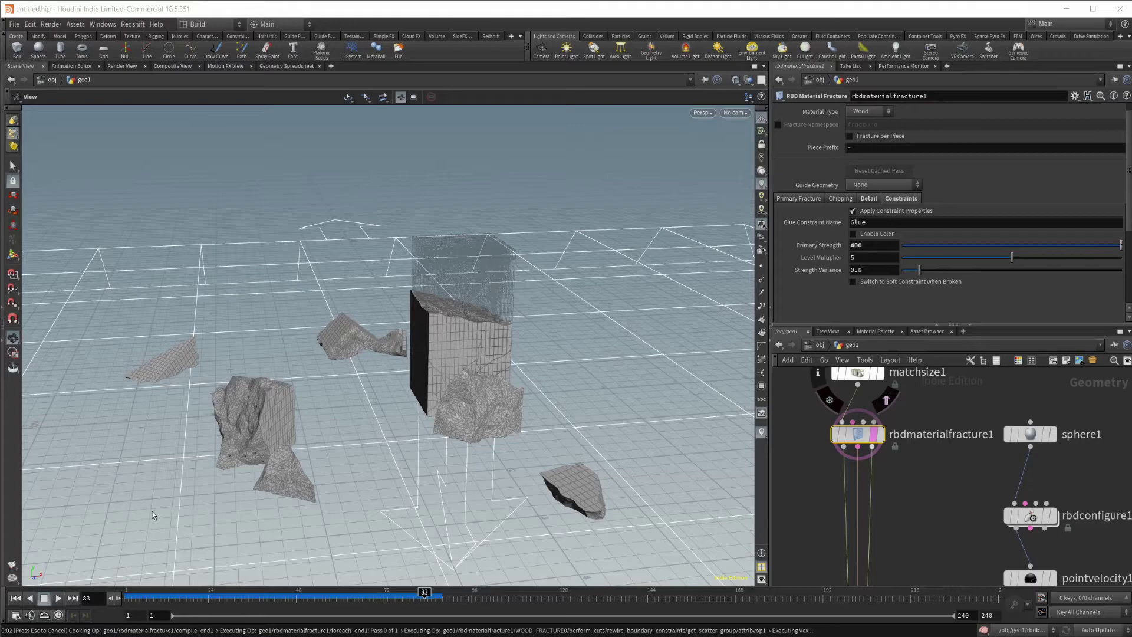
Return to the first frame, play the simulation with the wood fracture, and inspect the box from several angles.
click(15, 599)
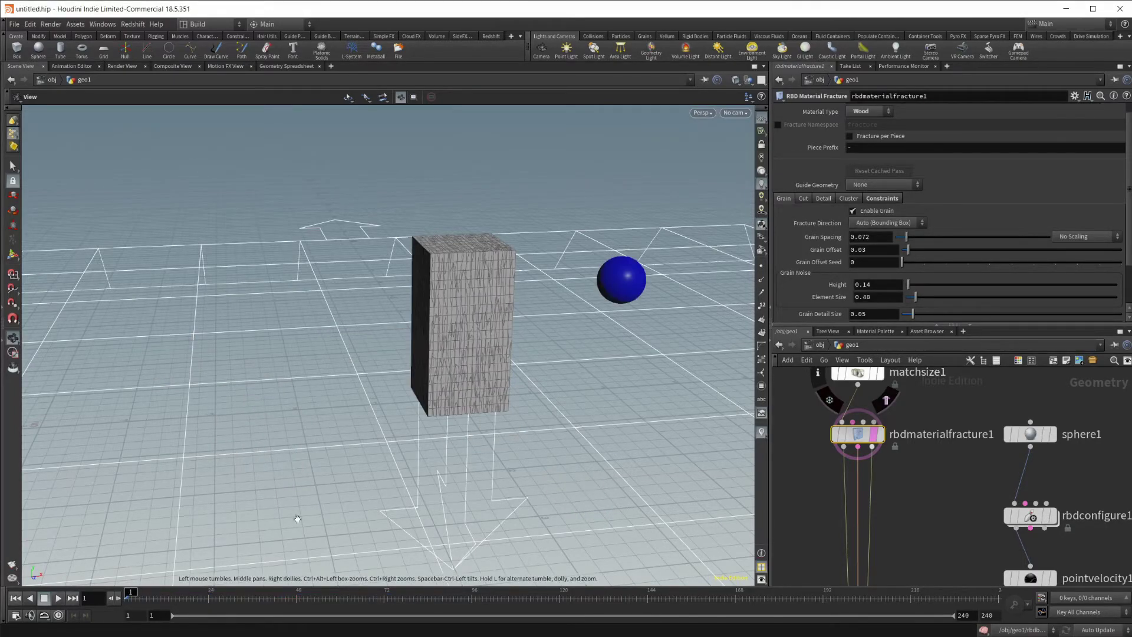
drag(490, 381, 331, 341)
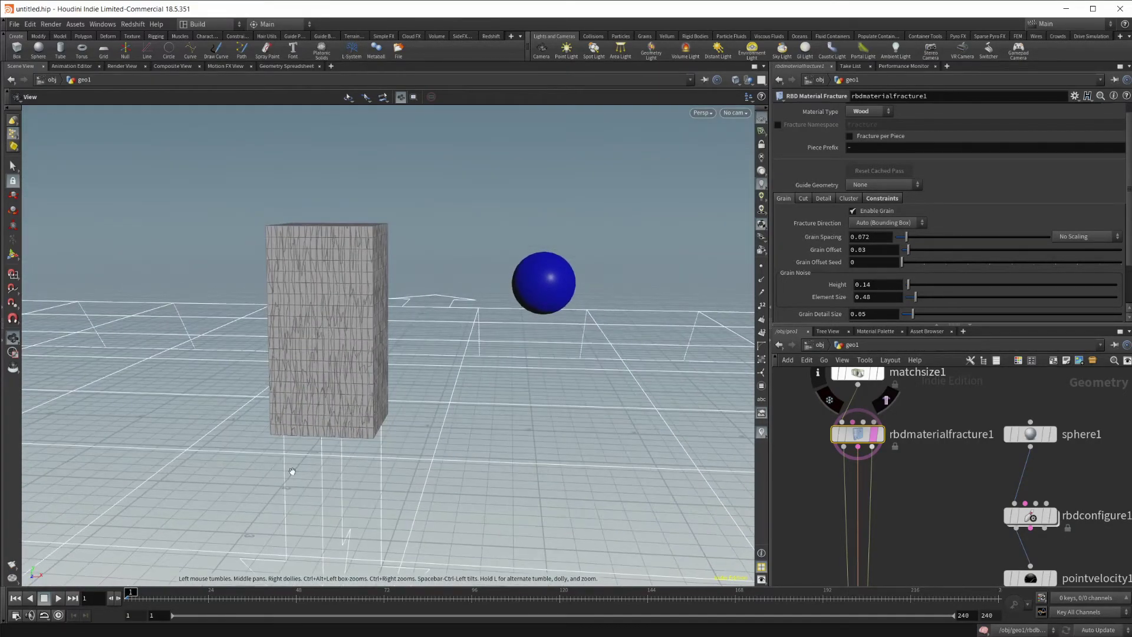
click(57, 598)
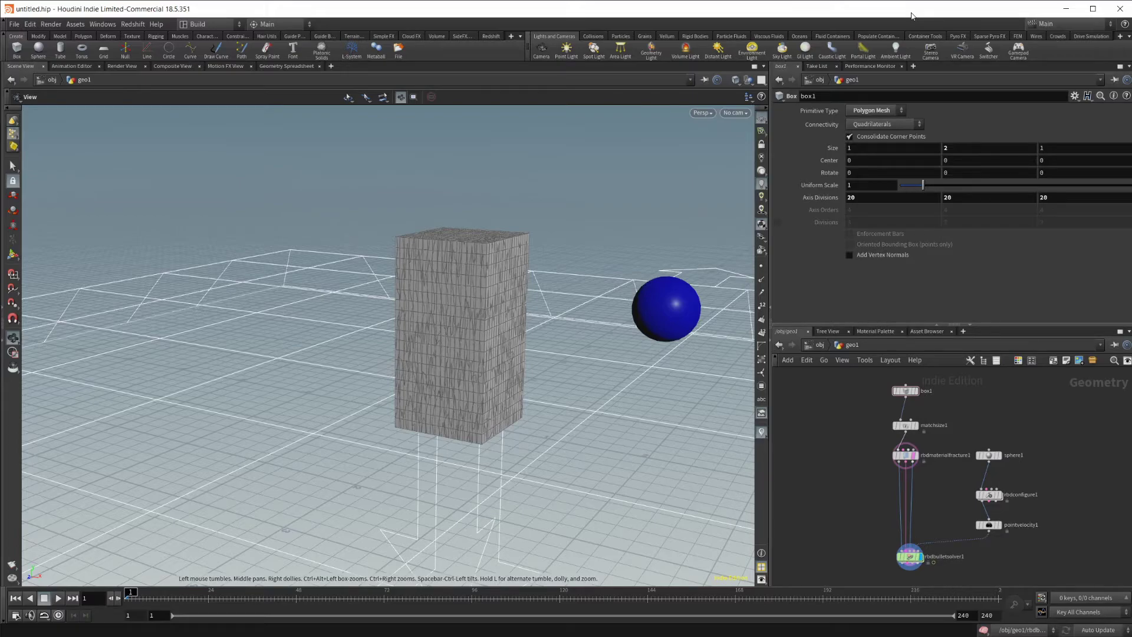
click(761, 170)
drag(458, 362, 488, 379)
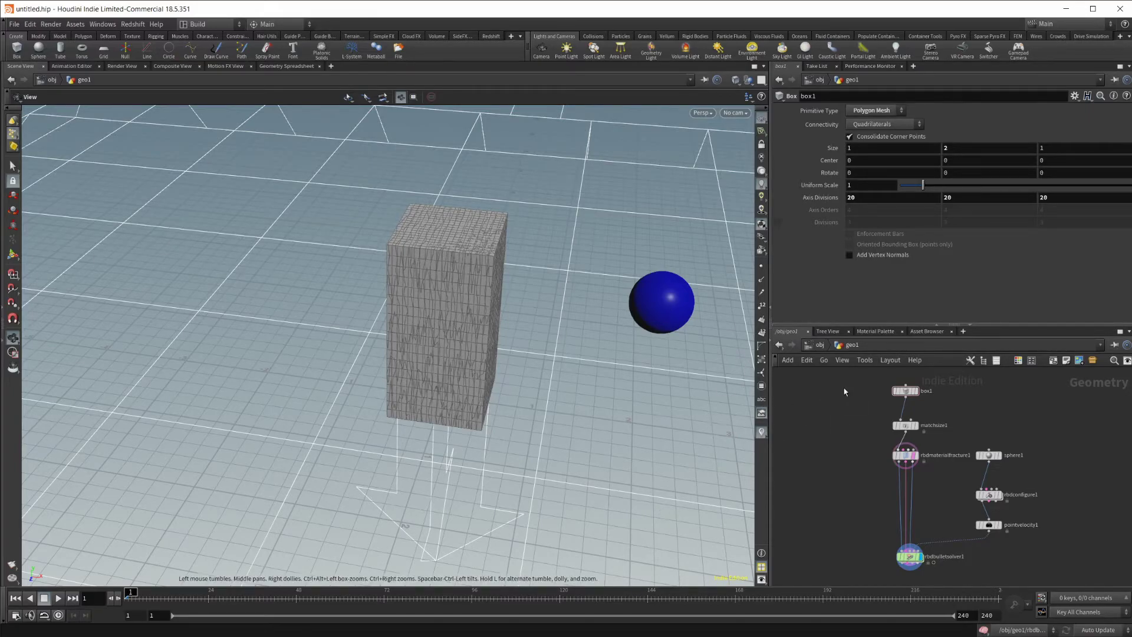
Set the box's X size to 0.1 to turn it into a thin panel.
click(909, 393)
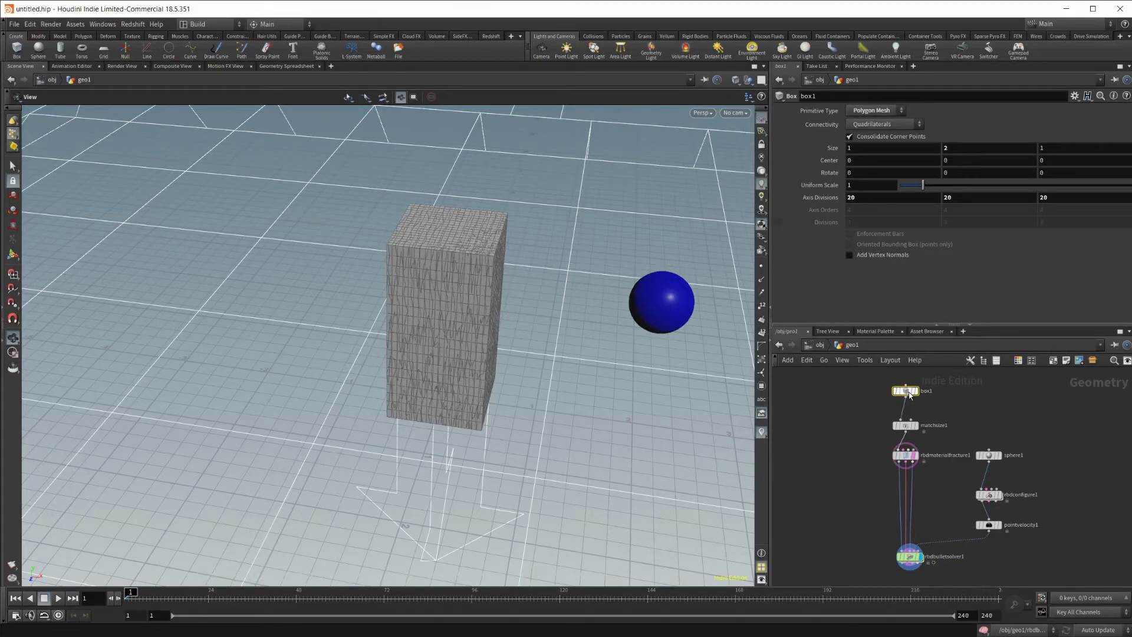
click(851, 148)
text(.1)
key(Return)
Play the simulation of the thin wooden panel, stop it at frame 32, and scrub back to frame 15 to examine the splintered pieces.
drag(434, 421, 499, 392)
click(58, 598)
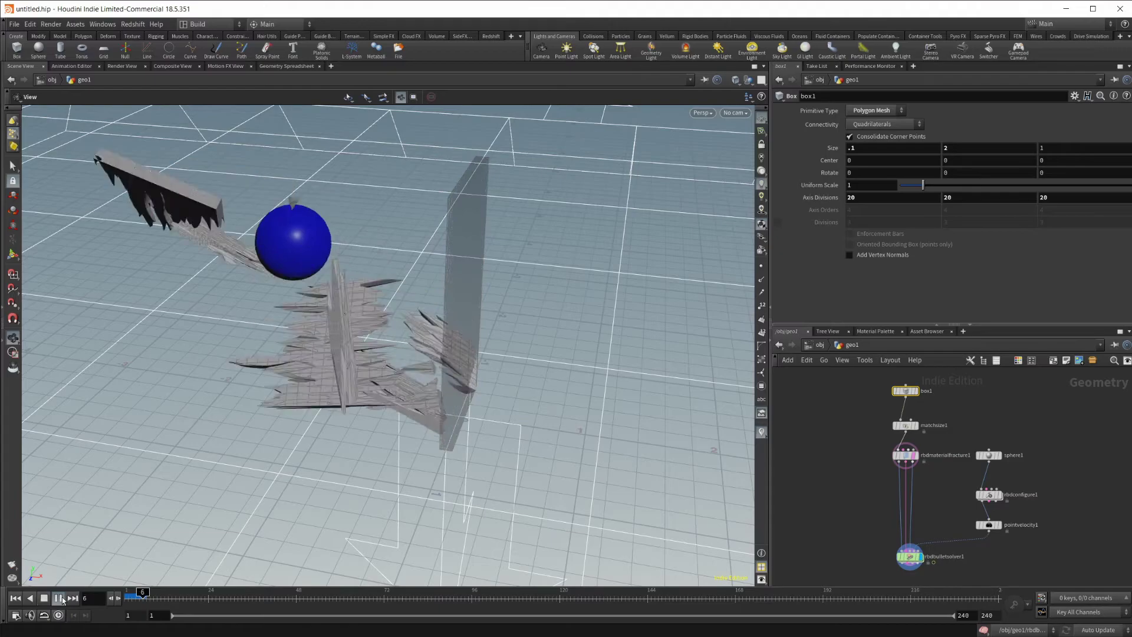
click(45, 598)
right_drag(187, 485, 237, 387)
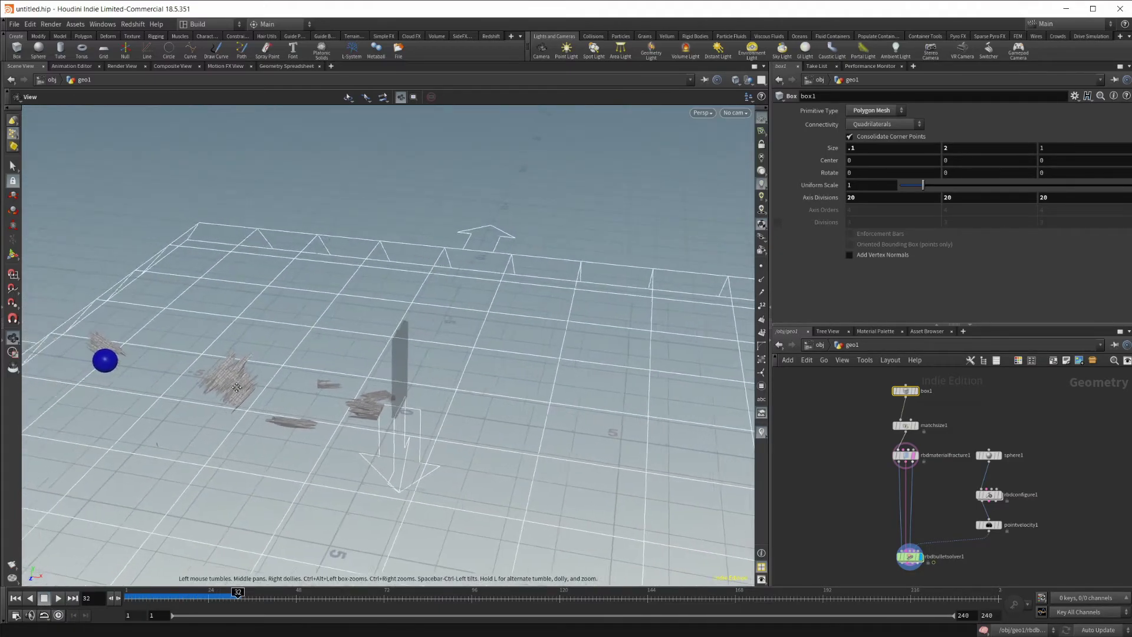
middle_drag(236, 387, 272, 388)
drag(208, 418, 219, 385)
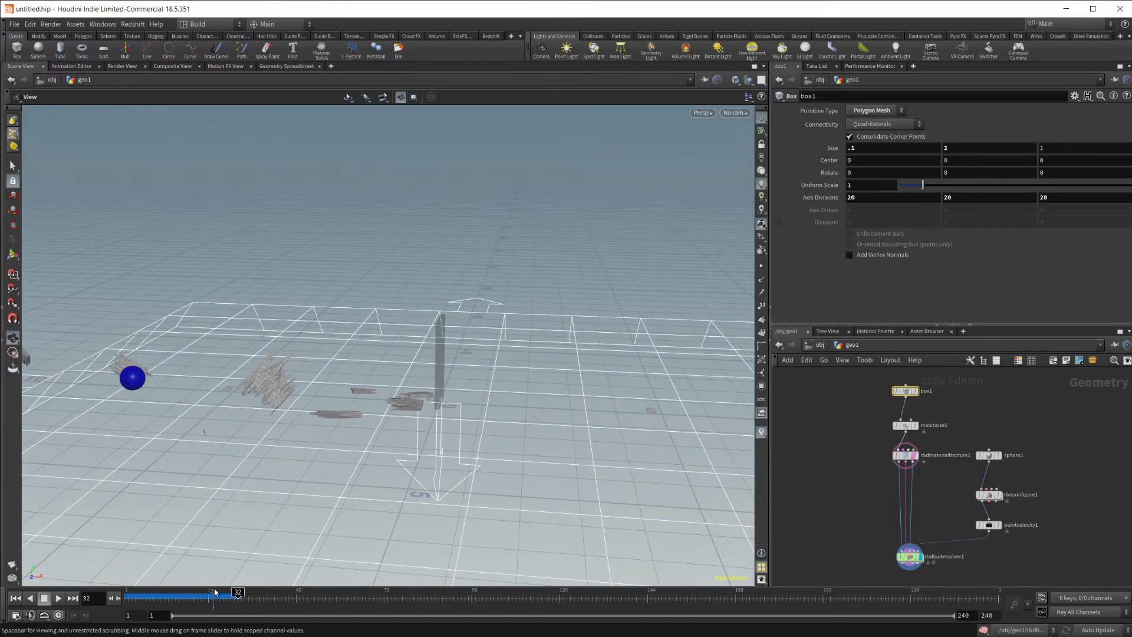
drag(215, 592, 175, 552)
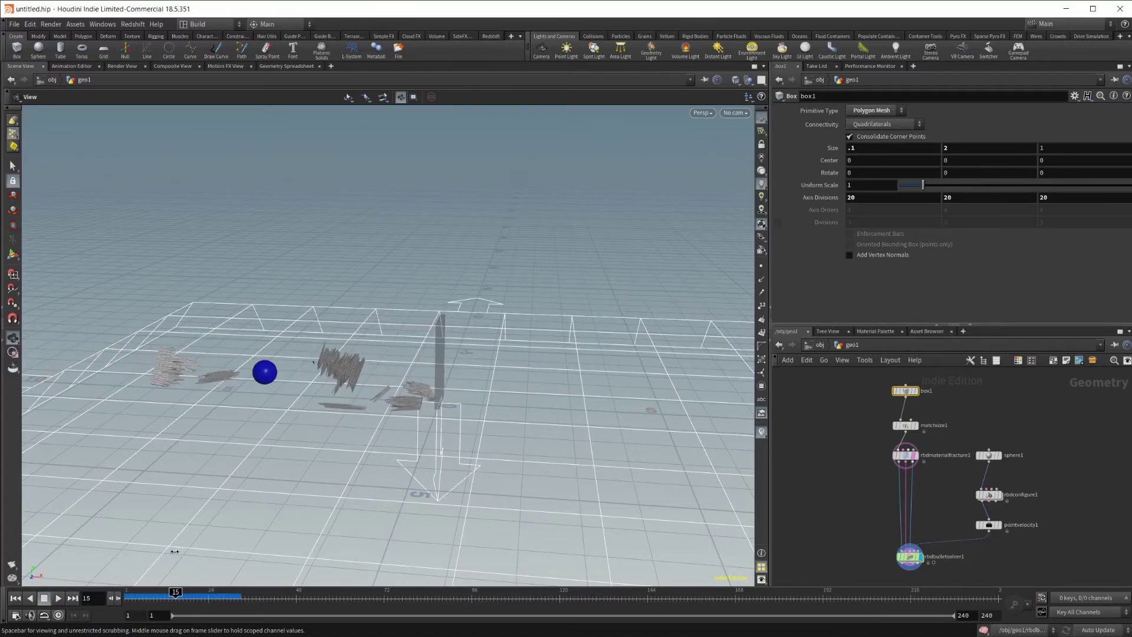